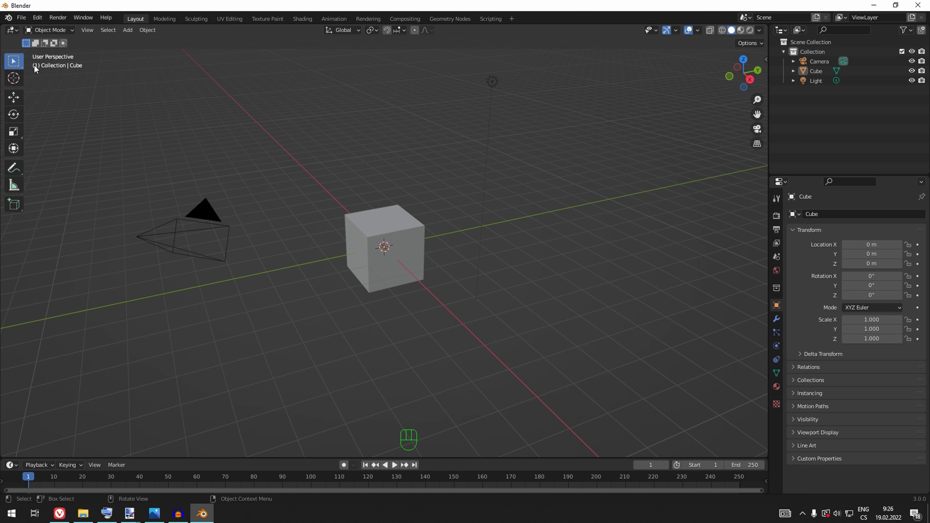
Toggle the viewport toolbar off and on twice, leaving it shown
{"action": "key", "text": "t"}
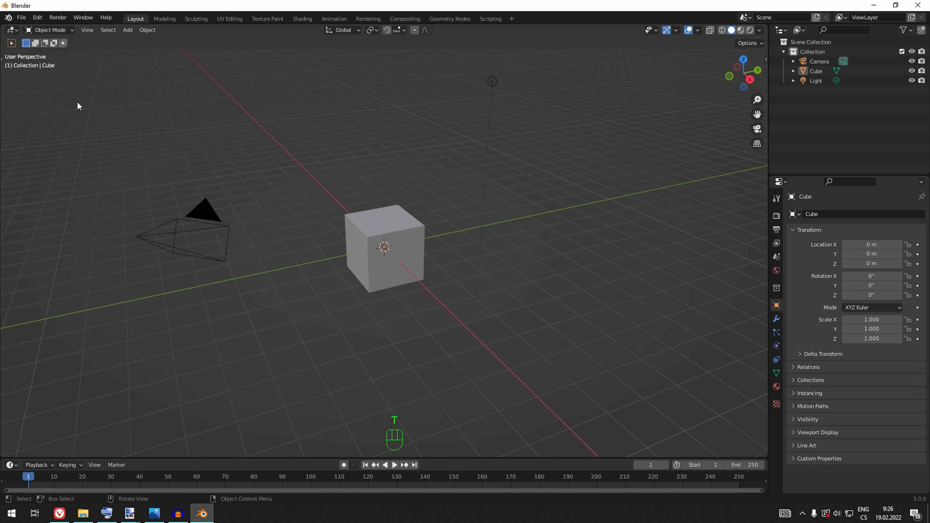
{"action": "key", "text": "t"}
{"action": "key", "text": "t"}
{"action": "key", "text": "t"}
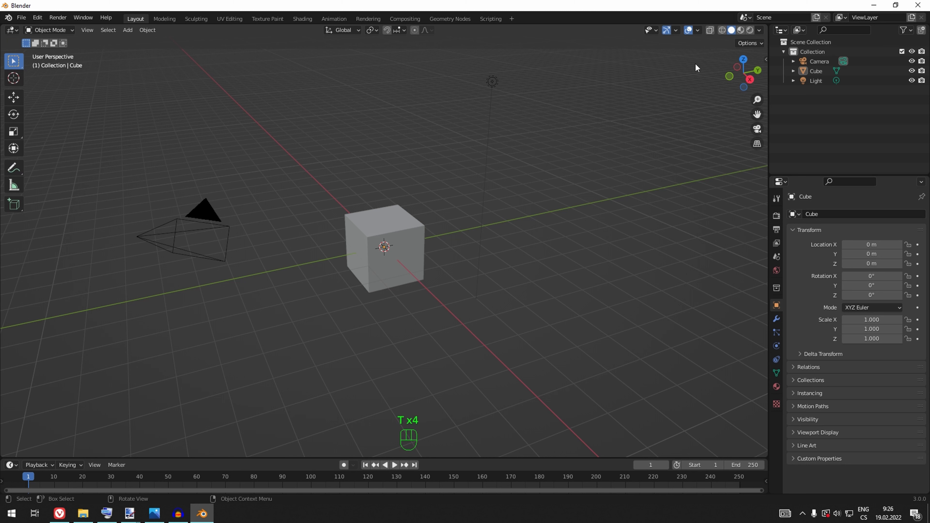
Show the viewport sidebar with the cube's transform properties and hide it again
{"action": "left_click", "coordinate": [766, 59]}
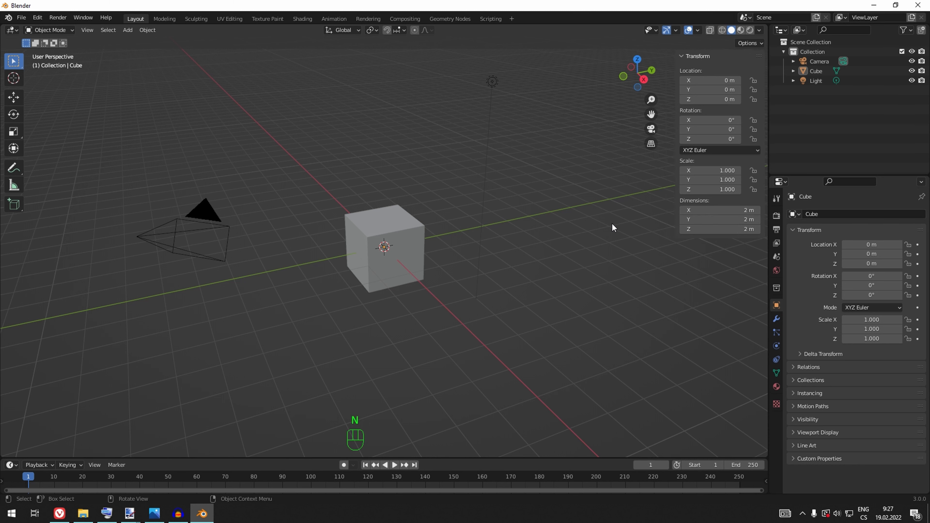
{"action": "key", "text": "n"}
{"action": "key", "text": "n"}
{"action": "key", "text": "n"}
{"action": "key", "text": "n"}
{"action": "key", "text": "n"}
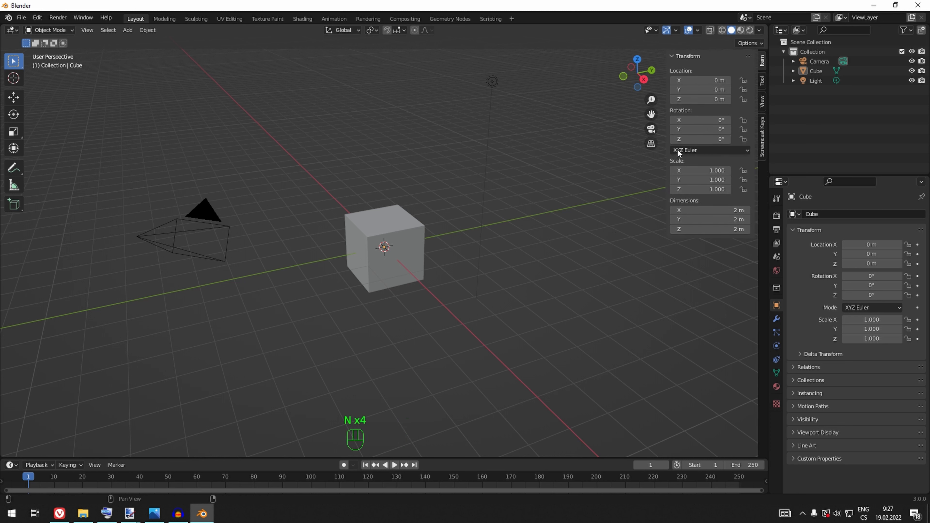
{"action": "left_click", "coordinate": [766, 61]}
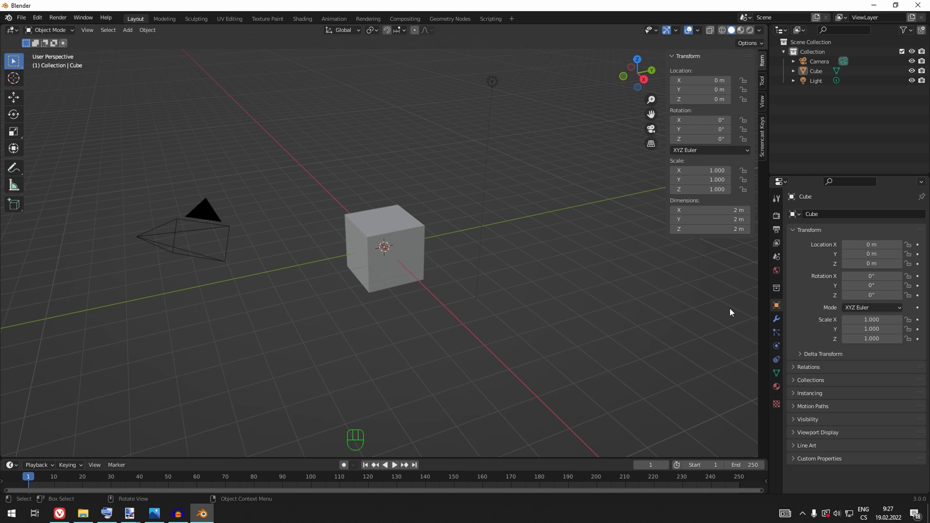
{"action": "key", "text": "n"}
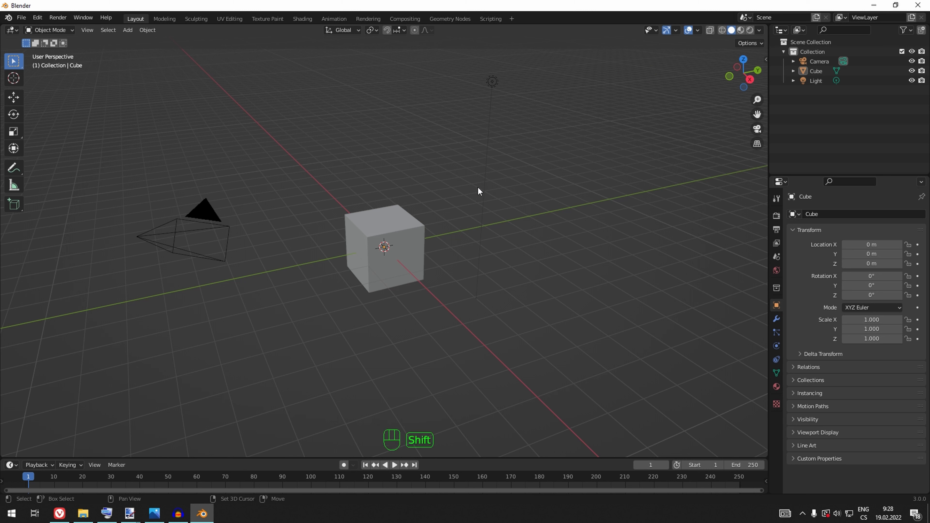
Add a second cube mesh and move it freely to about X 1.39 m, Y 3.91 m, Z 0.62 m
{"action": "key", "text": "shift+a"}
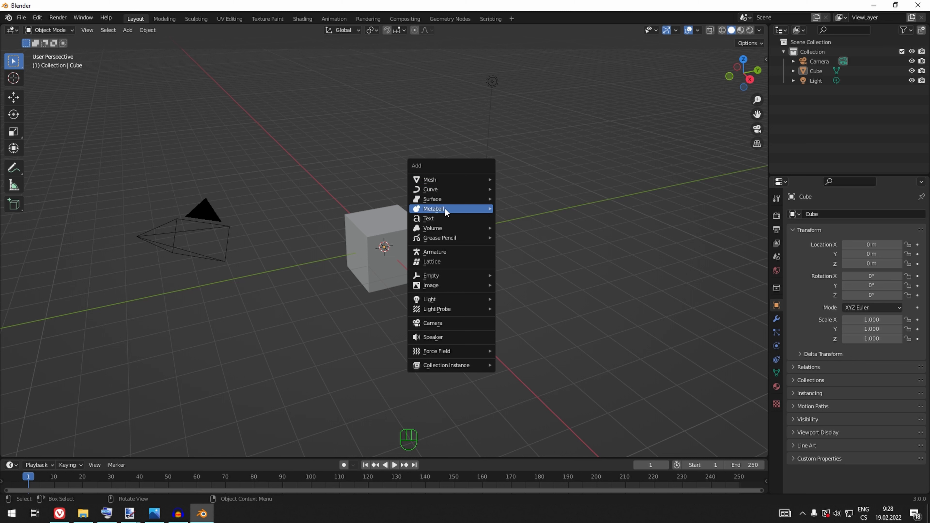
{"action": "mouse_move", "coordinate": [449, 181]}
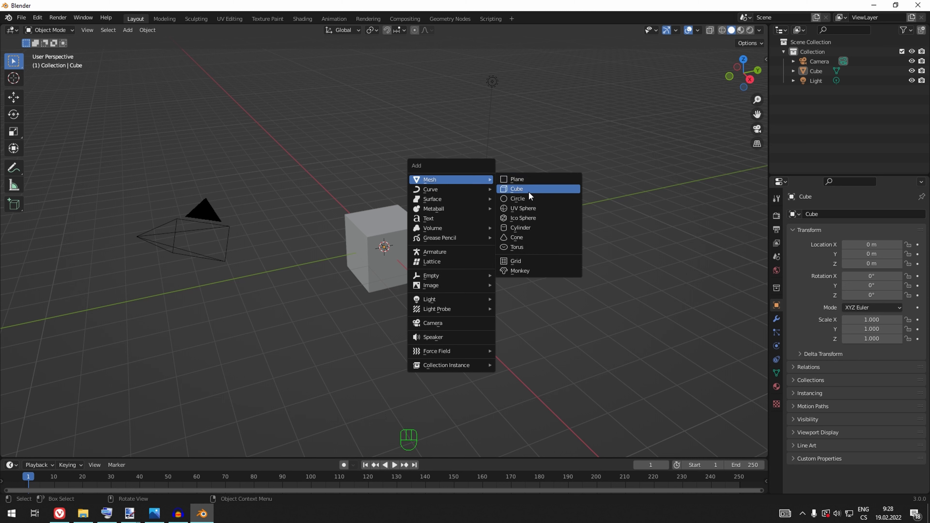
{"action": "left_click", "coordinate": [528, 190]}
{"action": "key", "text": "g"}
{"action": "left_click", "coordinate": [575, 221]}
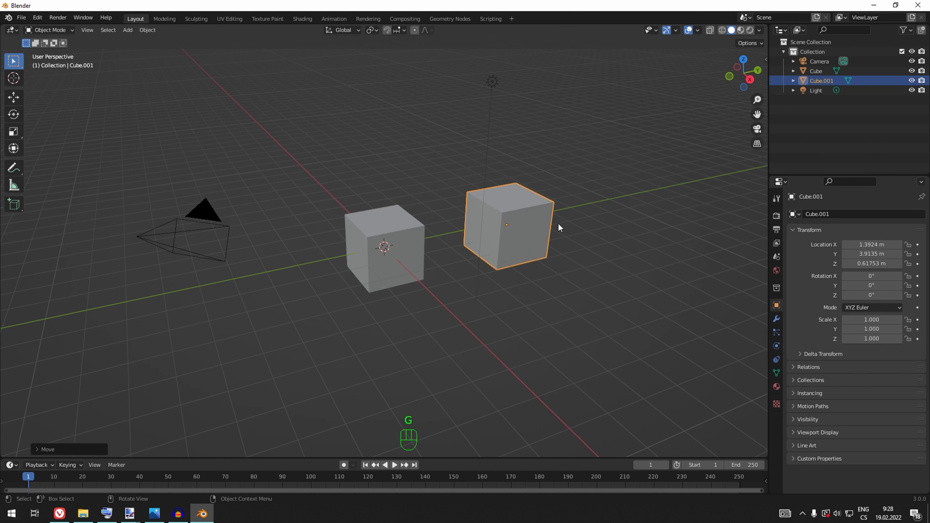
Delete both cubes, starting with the original one at the world origin
{"action": "left_click", "coordinate": [394, 235]}
{"action": "left_click", "coordinate": [513, 219]}
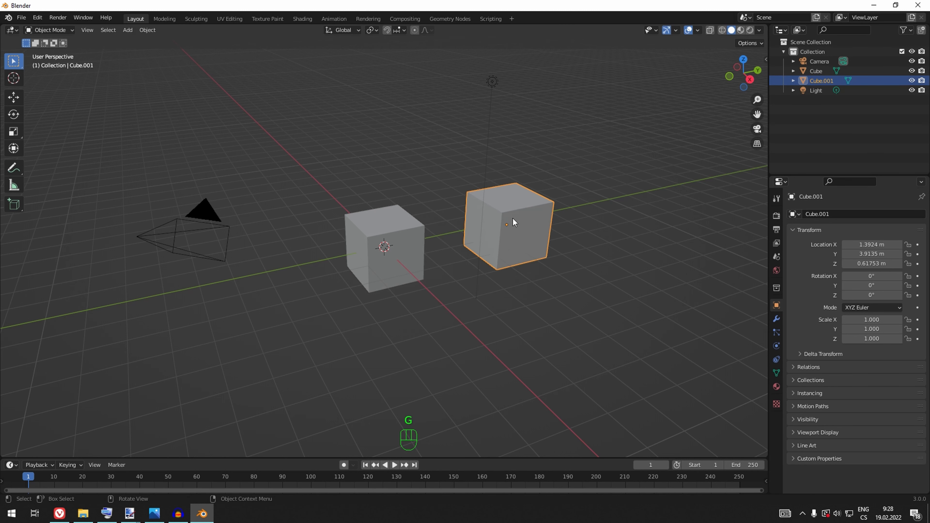
{"action": "left_click", "coordinate": [366, 237]}
{"action": "key", "text": "x"}
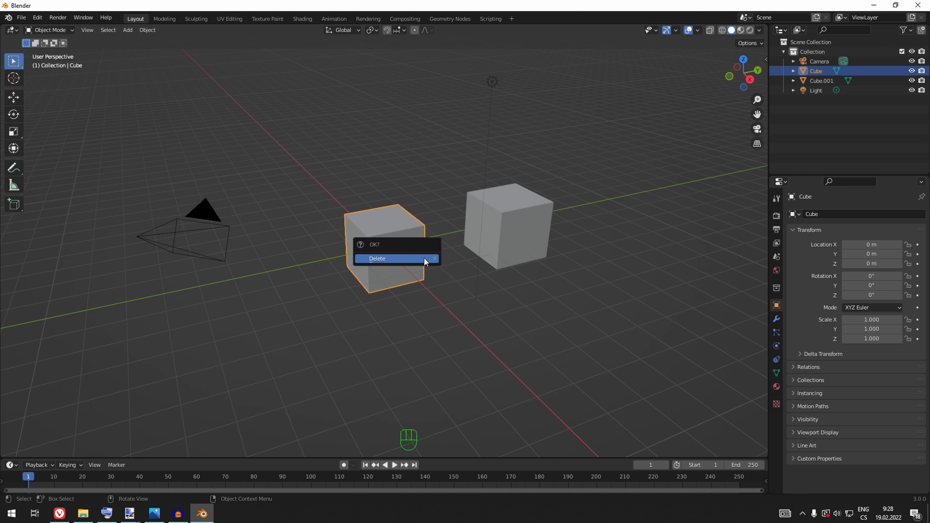
{"action": "left_click", "coordinate": [424, 258]}
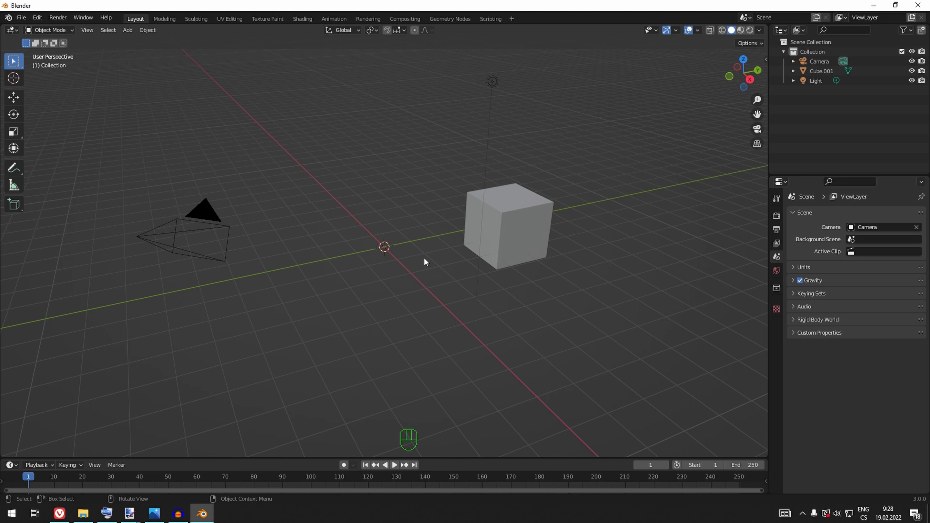
{"action": "left_click", "coordinate": [502, 234]}
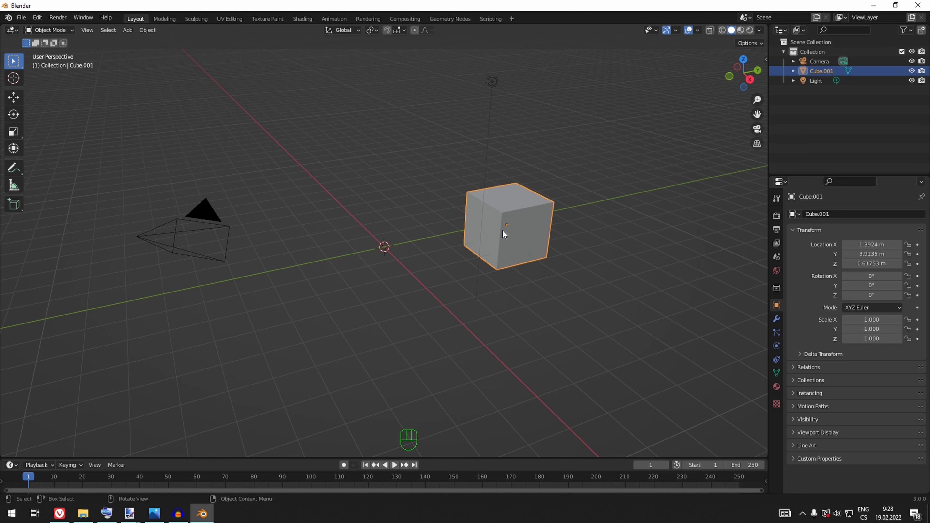
{"action": "key", "text": "Delete"}
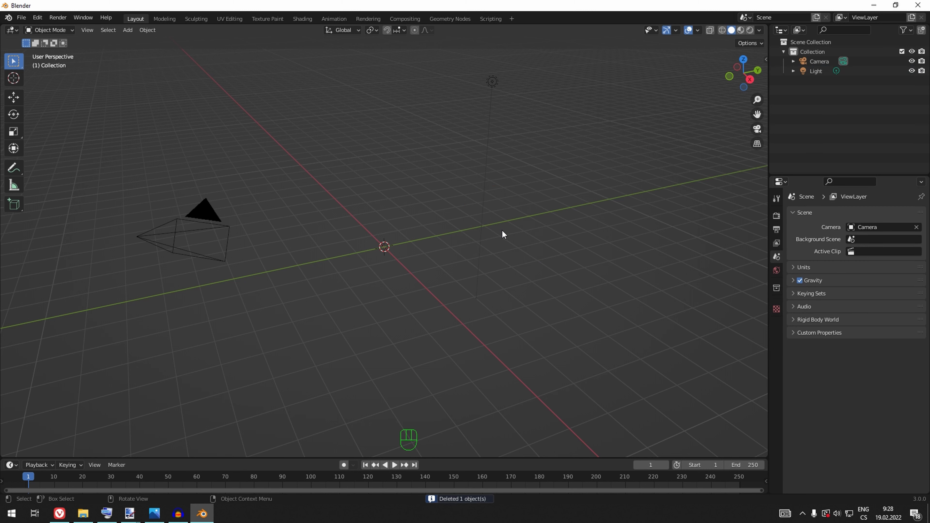
Add a new cube mesh and move it freely to about X -1.32 m, Y -3.91 m, Z -0.75 m
{"action": "key", "text": "shift+a"}
{"action": "mouse_move", "coordinate": [305, 232]}
{"action": "left_click", "coordinate": [379, 244]}
{"action": "key", "text": "g"}
{"action": "left_click", "coordinate": [261, 273]}
Add another cube mesh at the 3D cursor and rotate it freely so it sits tilted
{"action": "key", "text": "shift+a"}
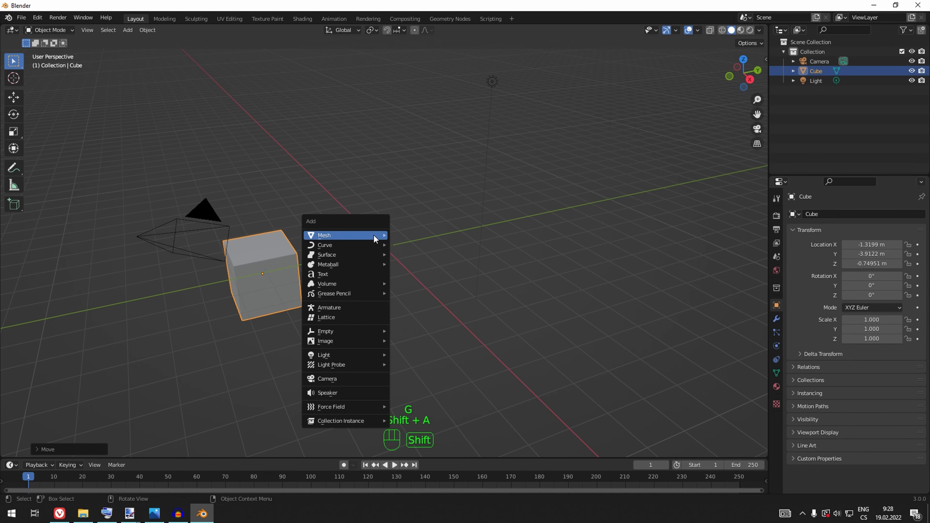
{"action": "mouse_move", "coordinate": [374, 238]}
{"action": "left_click", "coordinate": [443, 245]}
{"action": "key", "text": "r"}
{"action": "left_click", "coordinate": [499, 257]}
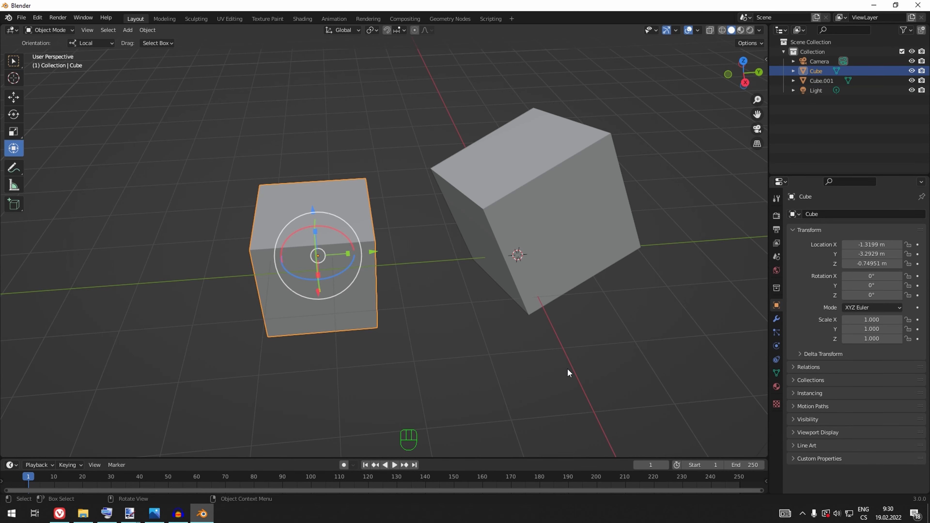
Try moving the unrotated cube freely and constrained to the global Z and Y axes
{"action": "key", "text": "g"}
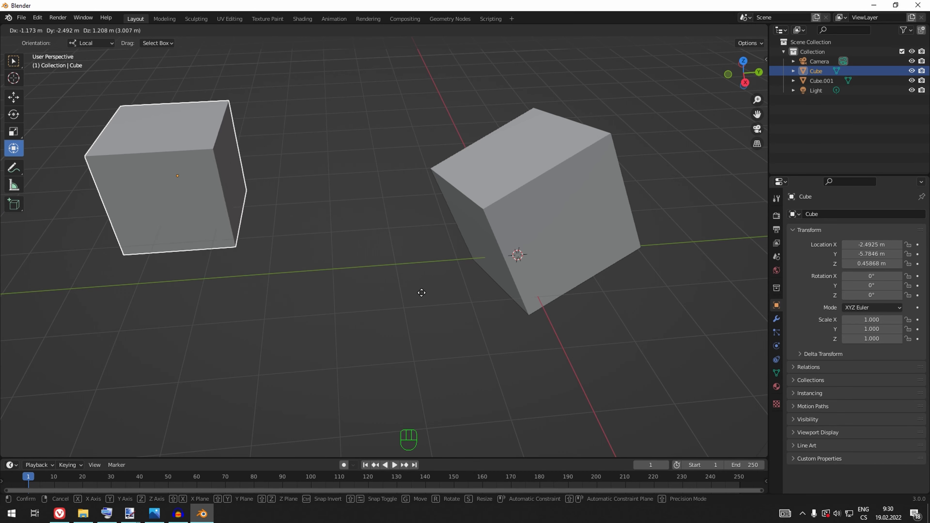
{"action": "scroll", "coordinate": [422, 293], "scroll_direction": "down", "scroll_amount": 2}
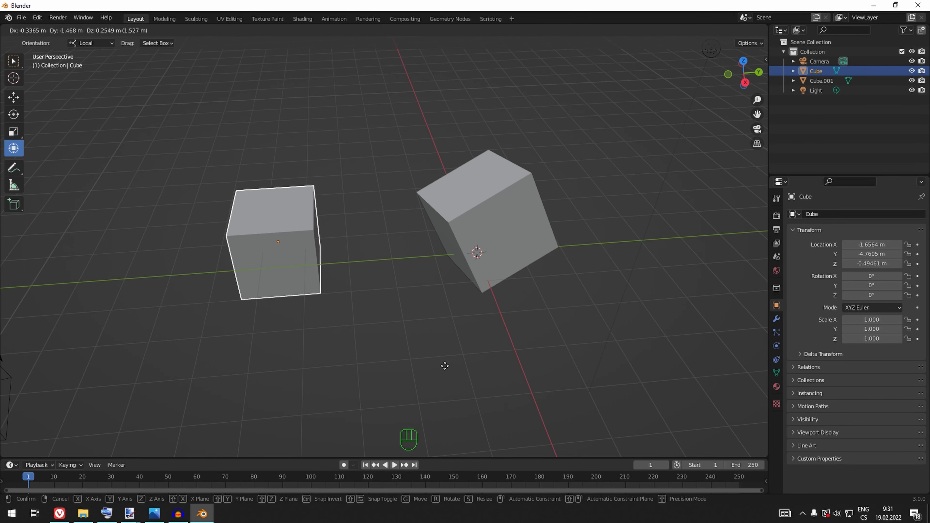
{"action": "key", "text": "z"}
{"action": "key", "text": "y"}
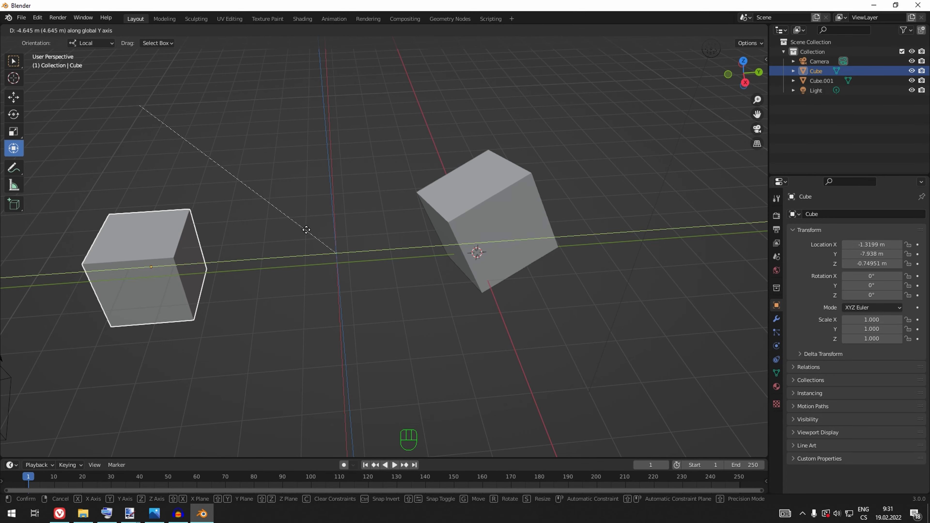
{"action": "left_click", "coordinate": [330, 340]}
Try moving the unrotated cube along the global X, Z and Y axes, and cancel the move
{"action": "mouse_move", "coordinate": [330, 341]}
{"action": "middle_mouse_down"}
{"action": "mouse_move", "coordinate": [335, 353]}
{"action": "mouse_move", "coordinate": [321, 357]}
{"action": "mouse_move", "coordinate": [323, 350]}
{"action": "middle_mouse_up"}
{"action": "key", "text": "g"}
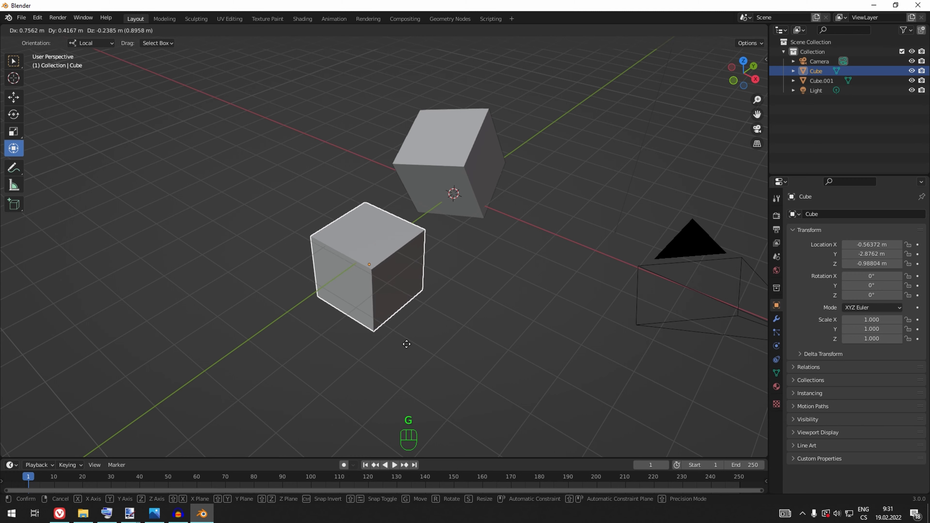
{"action": "key", "text": "x"}
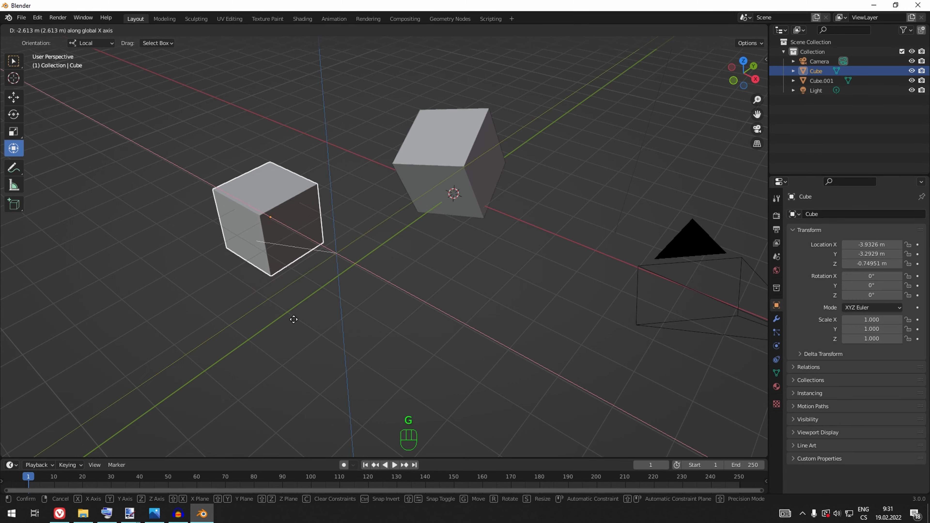
{"action": "key", "text": "z"}
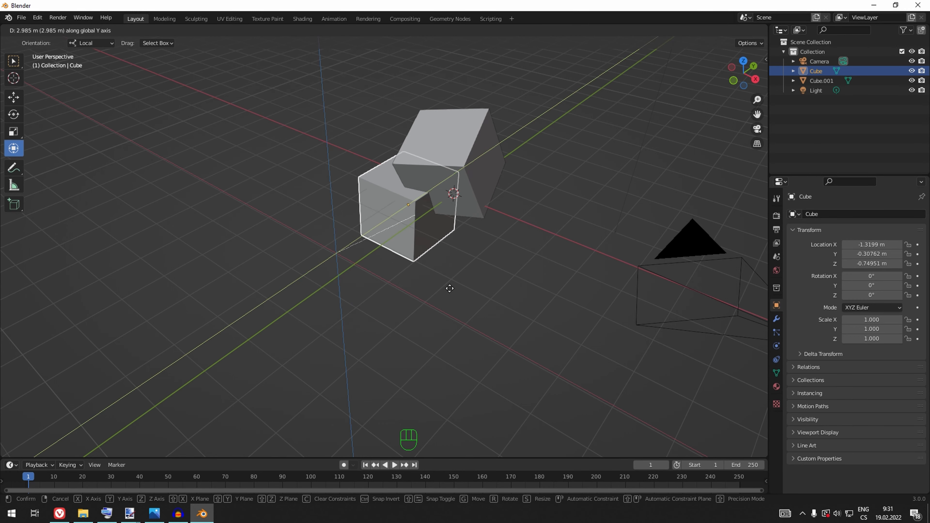
{"action": "key", "text": "x"}
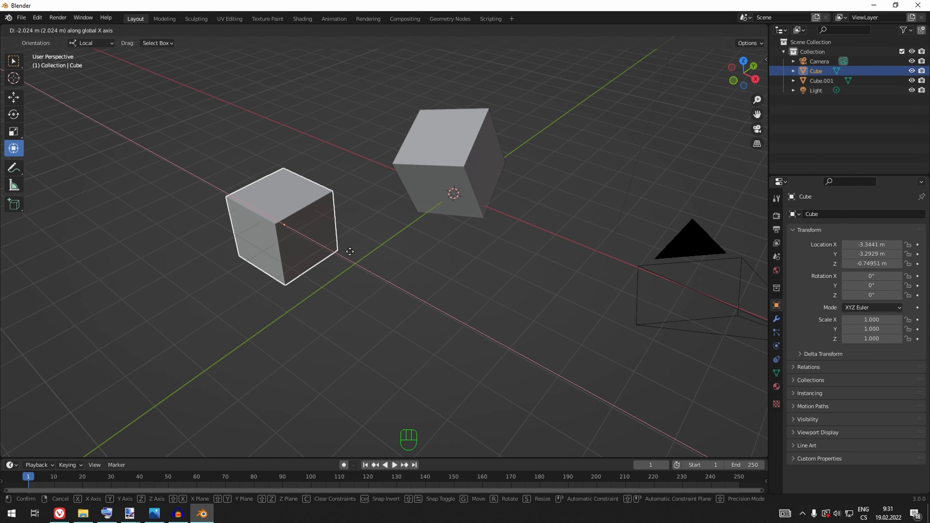
{"action": "right_click", "coordinate": [346, 259]}
Try moving the unrotated cube along the global X axis and switch the constraint to the Y axis
{"action": "middle_click_drag", "start_coordinate": [502, 301], "coordinate": [463, 299]}
{"action": "key", "text": "g"}
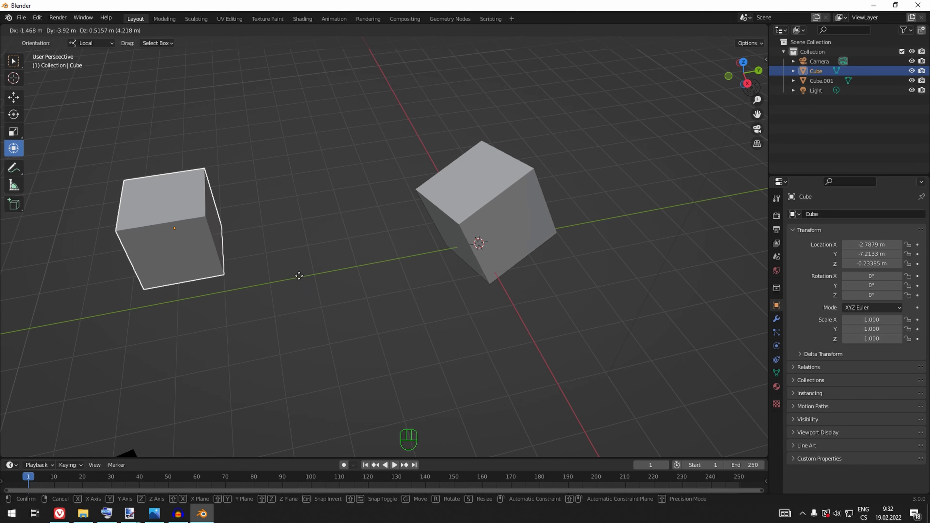
{"action": "key", "text": "x"}
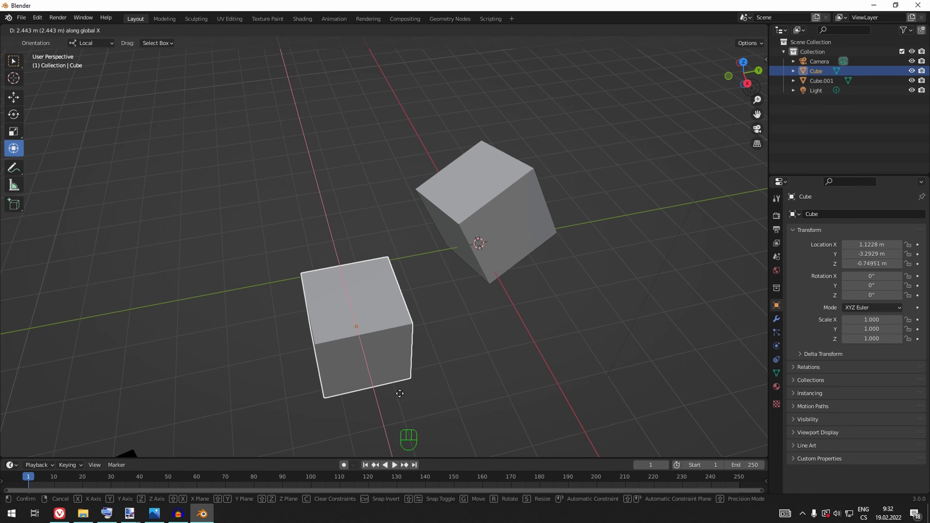
{"action": "key", "text": "y"}
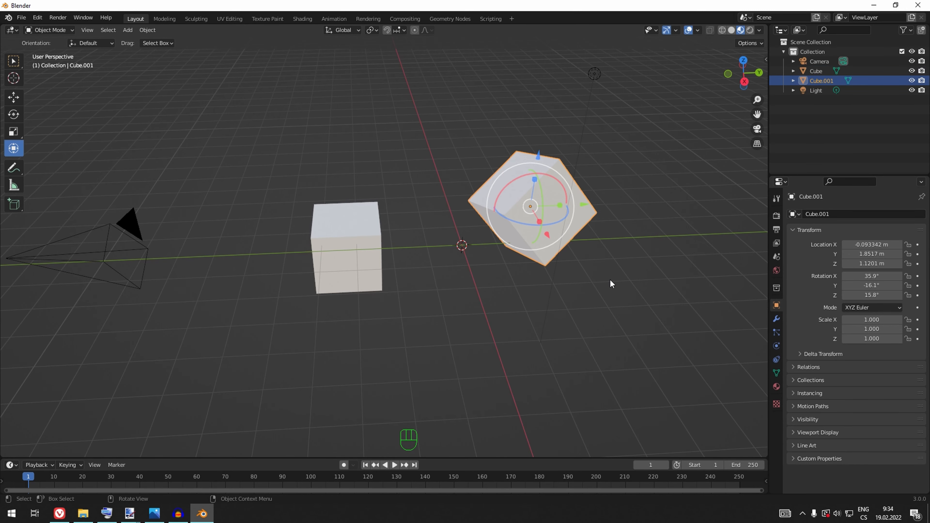
Try moving the rotated cube along the global Z, local Z and X axes, and cancel the move
{"action": "key", "text": "g"}
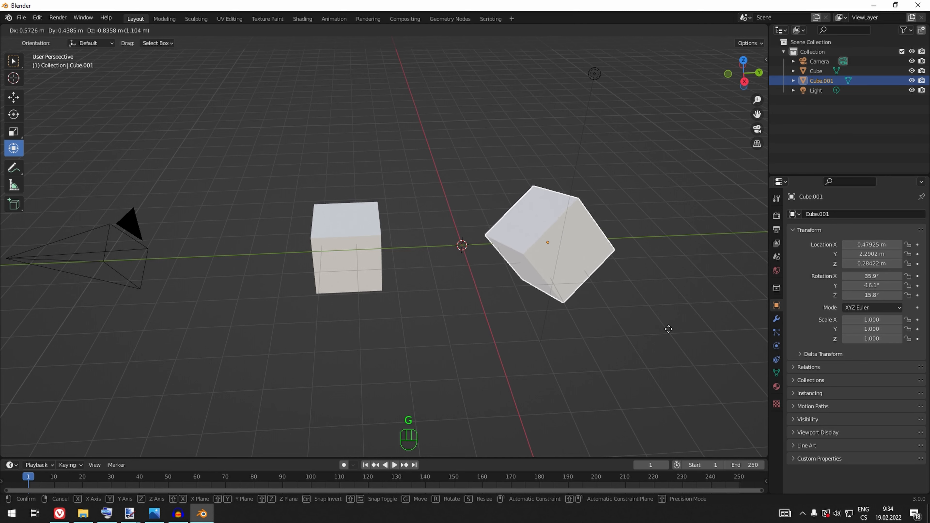
{"action": "key", "text": "z"}
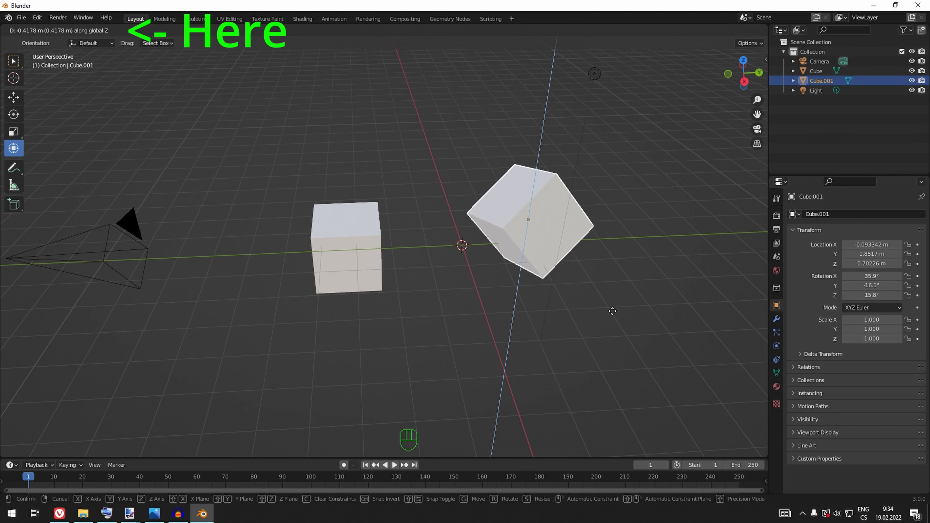
{"action": "key", "text": "z"}
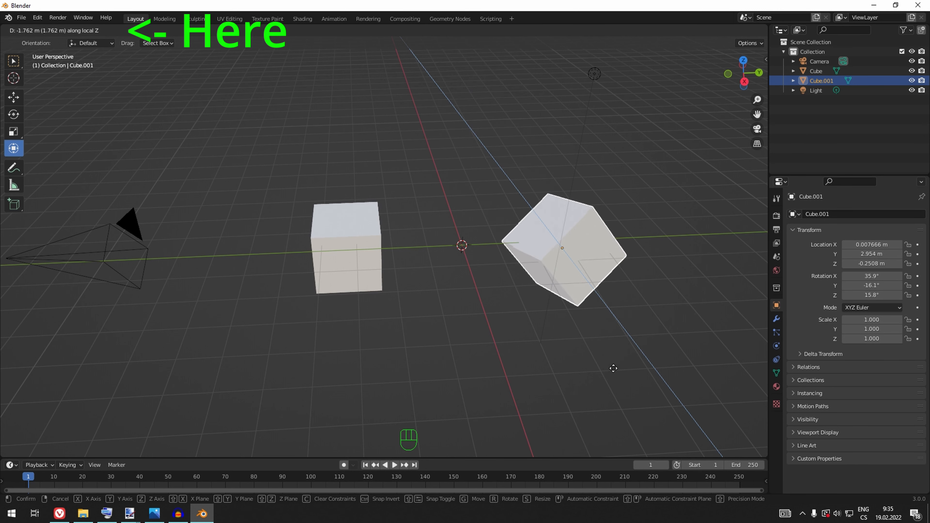
{"action": "key", "text": "x"}
{"action": "right_click", "coordinate": [500, 313]}
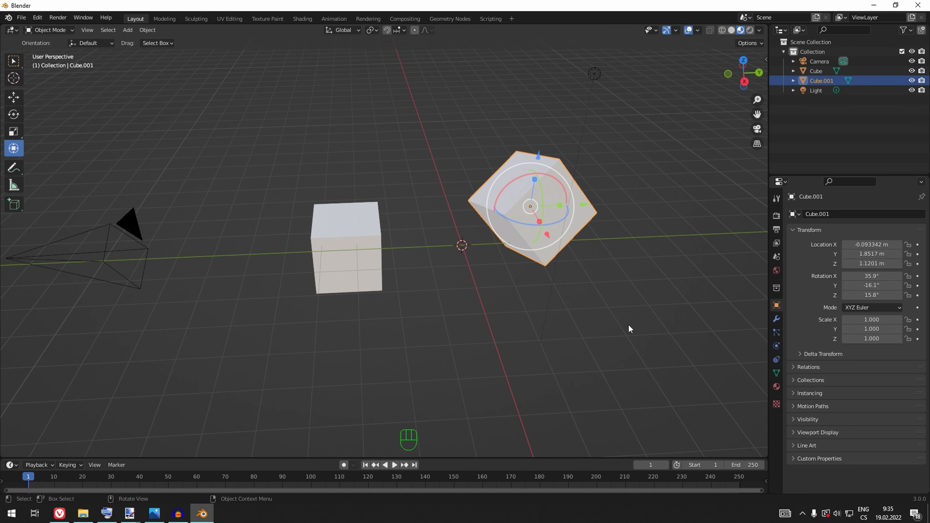
Try scaling the unrotated cube along the global X, Y and Z axes, and cancel the scaling
{"action": "key", "text": "s"}
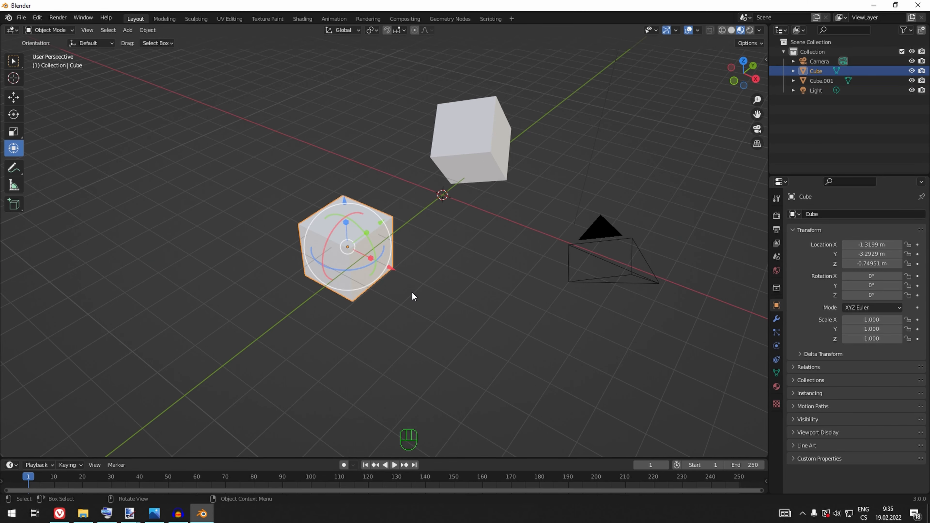
{"action": "key", "text": "s"}
{"action": "key", "text": "x"}
{"action": "key", "text": "y"}
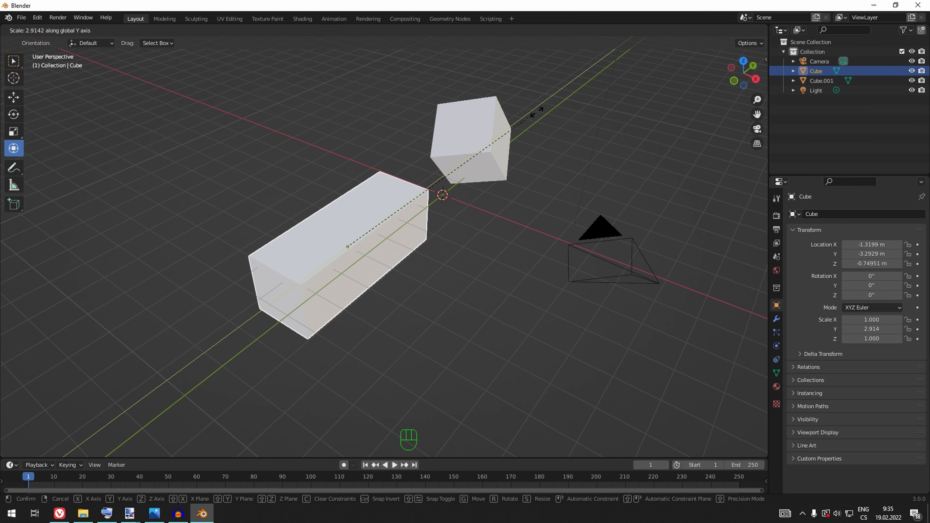
{"action": "key", "text": "x"}
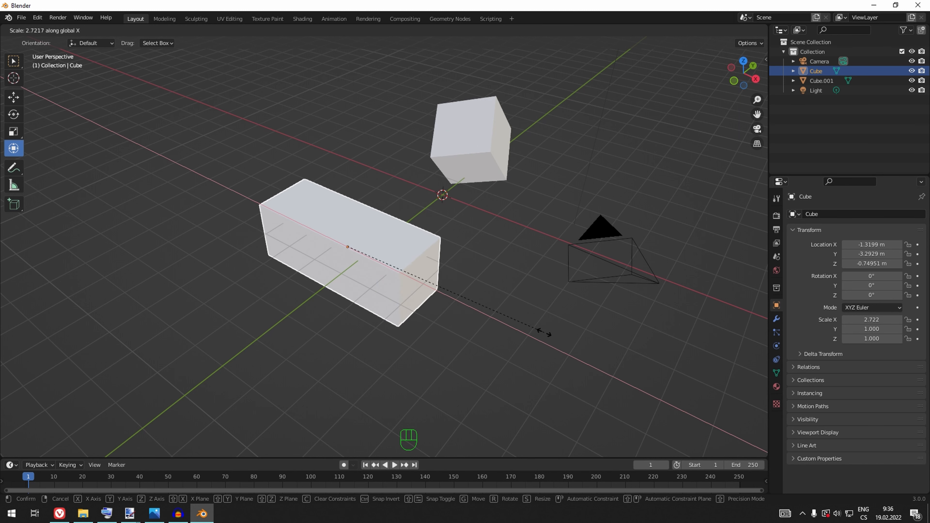
{"action": "key", "text": "y"}
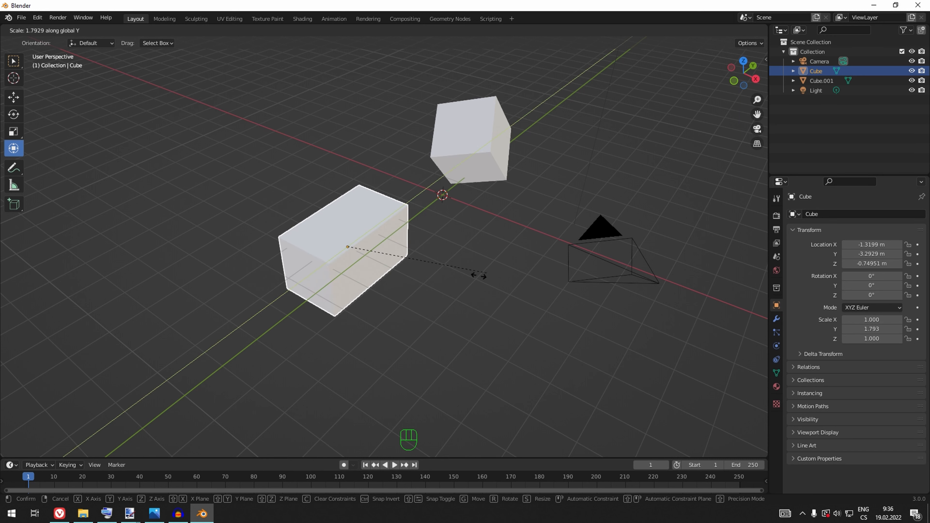
{"action": "key", "text": "z"}
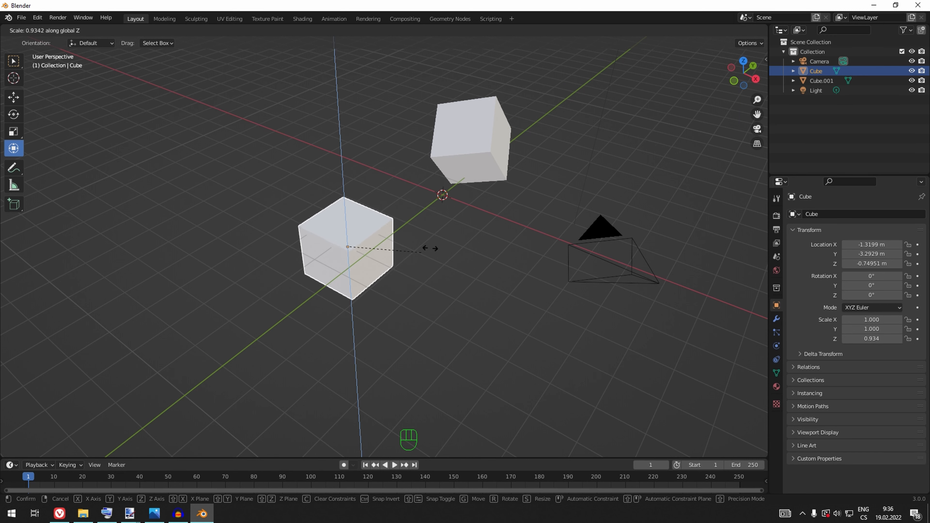
{"action": "right_click", "coordinate": [522, 208]}
Try scaling the rotated cube uniformly, along the global X axis and along its local X axis, and cancel the scaling
{"action": "key", "text": "s"}
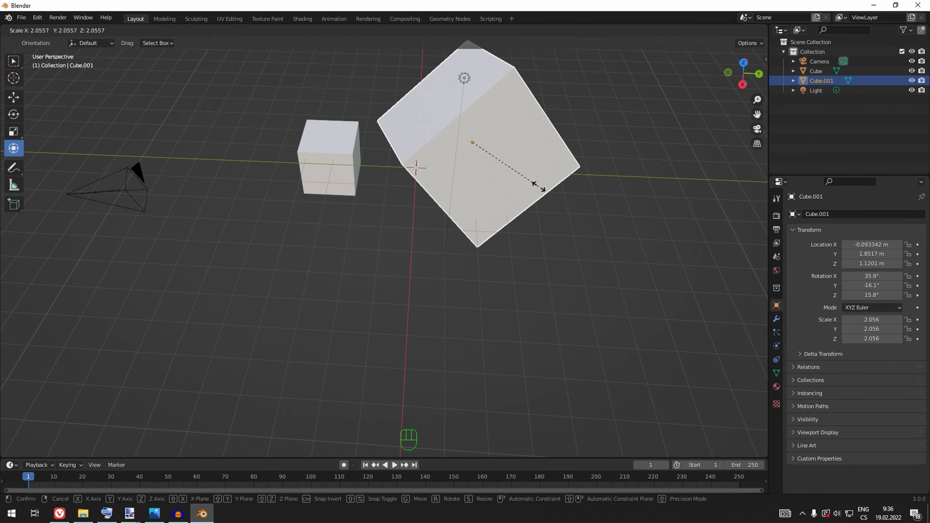
{"action": "key", "text": "x"}
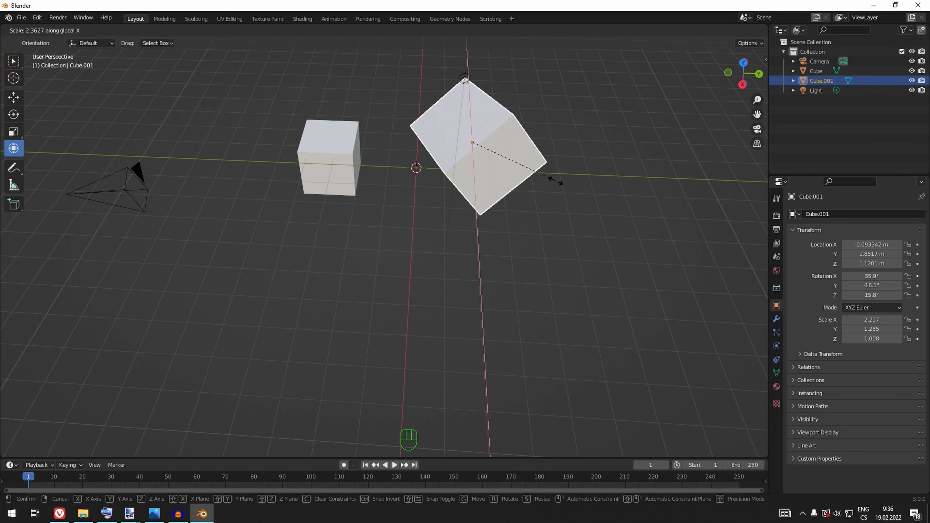
{"action": "key", "text": "x"}
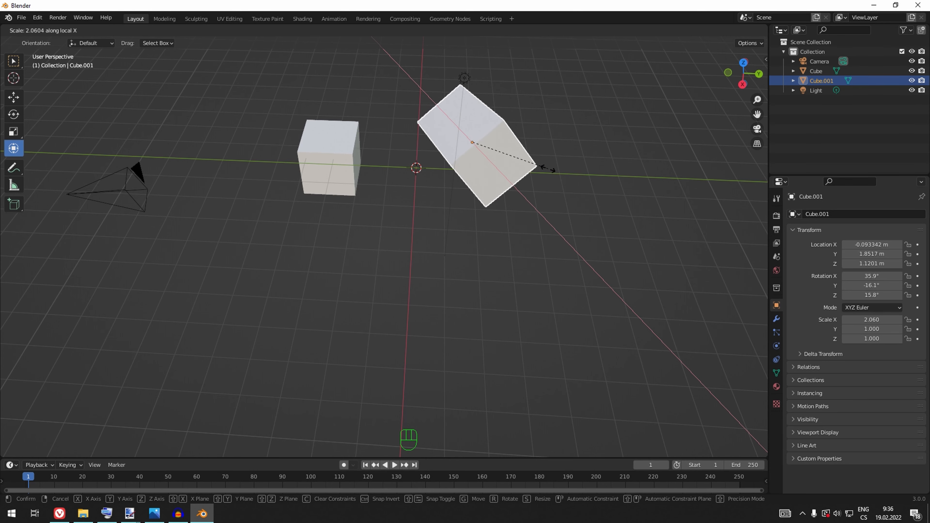
{"action": "right_click", "coordinate": [596, 214]}
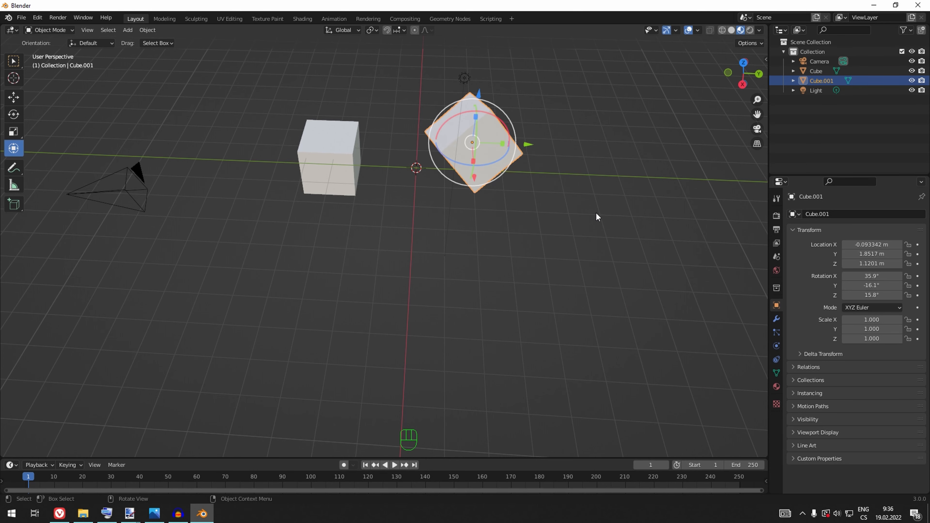
Try rotating the unrotated cube around the global X, Y and Z axes, and cancel the rotation
{"action": "middle_click_drag", "start_coordinate": [346, 245], "coordinate": [368, 245]}
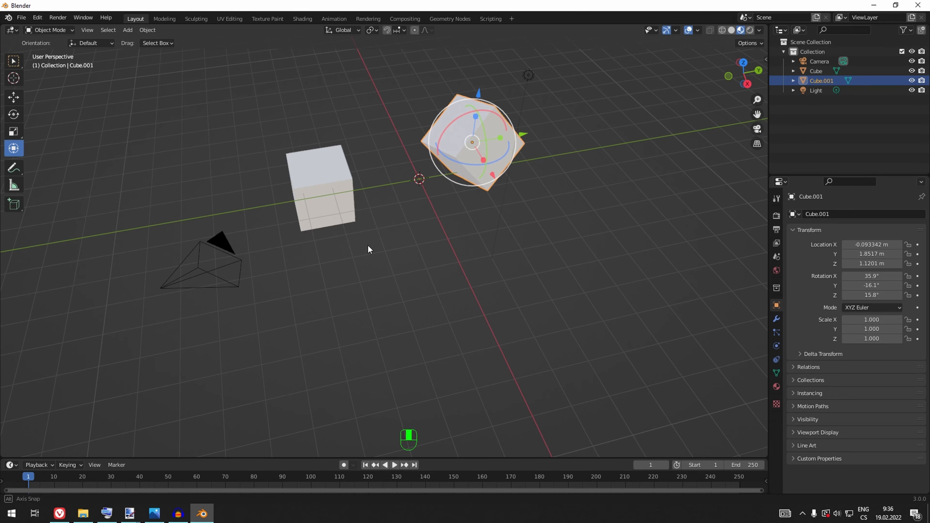
{"action": "left_click", "coordinate": [338, 174]}
{"action": "key", "text": "r"}
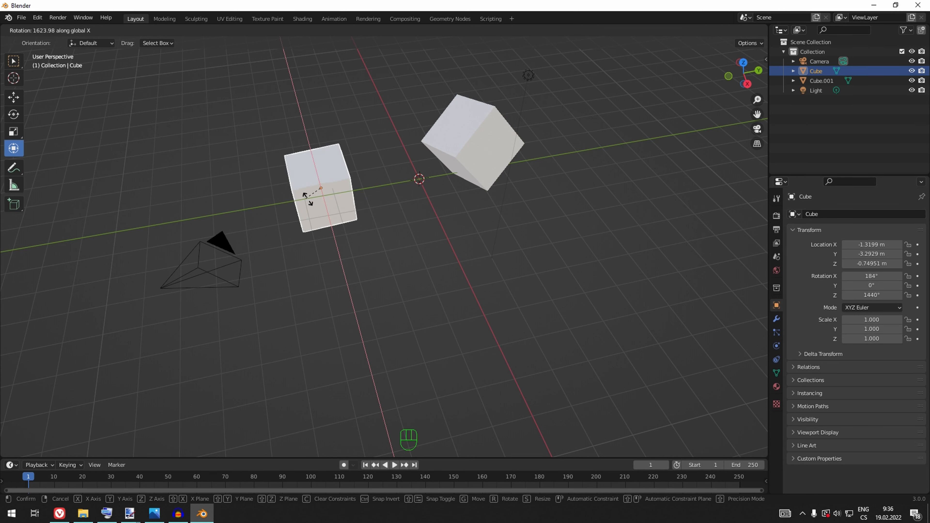
{"action": "key", "text": "y"}
{"action": "key", "text": "z"}
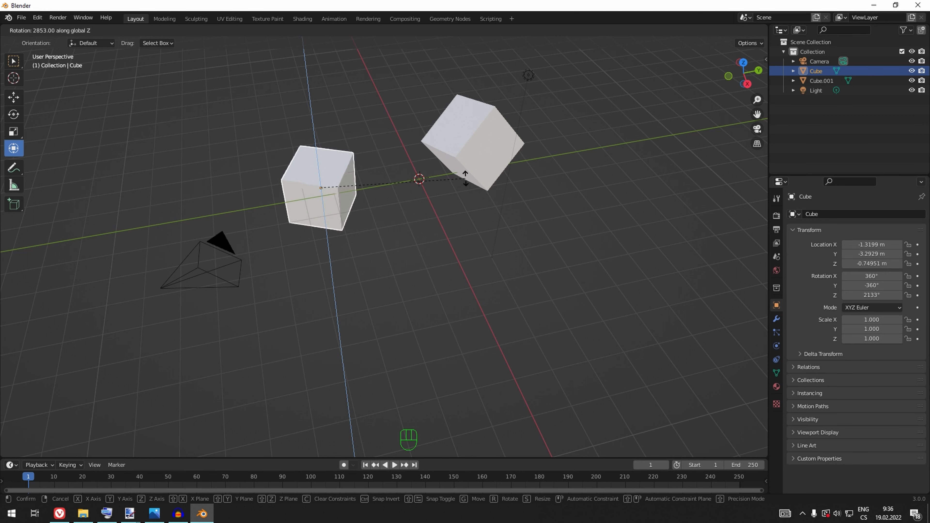
{"action": "key", "text": "Escape"}
Try rotating the already rotated cube freely and around the X axis, cycling the axis constraint, and cancel the rotation
{"action": "left_click", "coordinate": [488, 132]}
{"action": "key", "text": "r"}
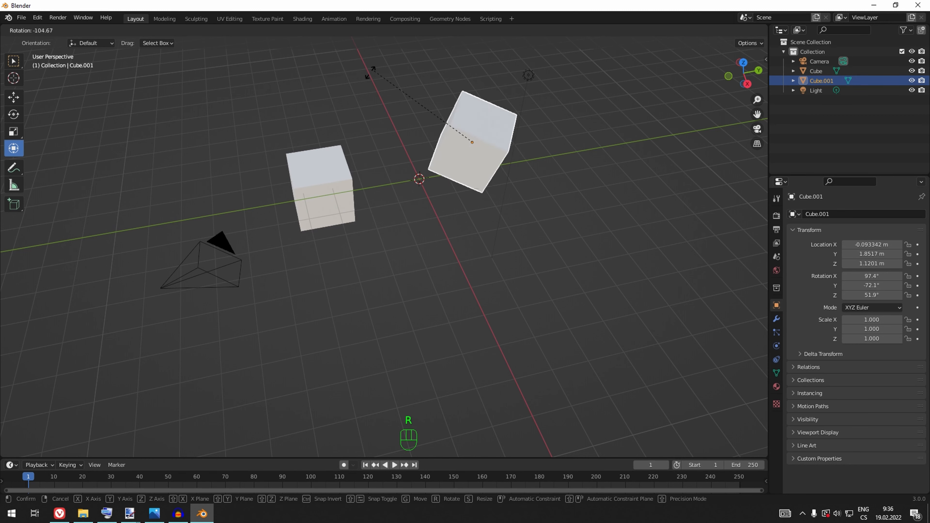
{"action": "key", "text": "x"}
{"action": "key", "text": "x"}
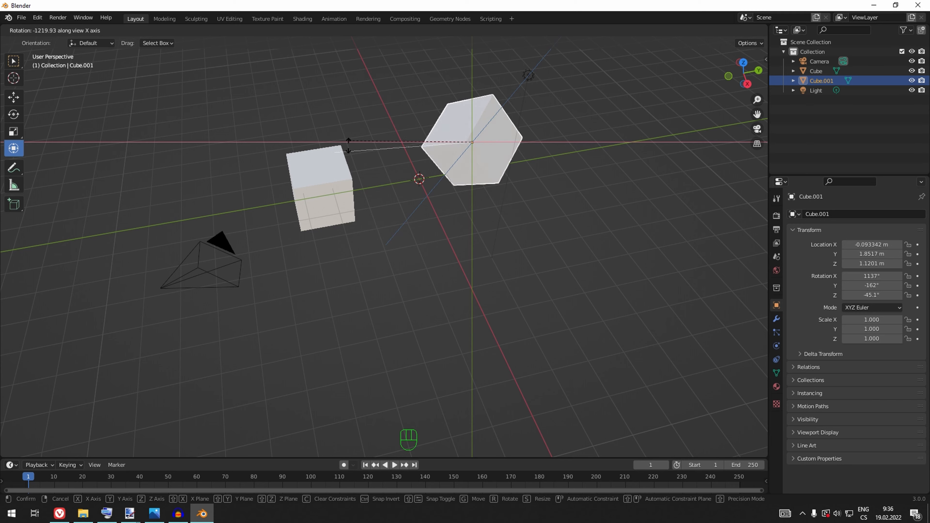
{"action": "key", "text": "x"}
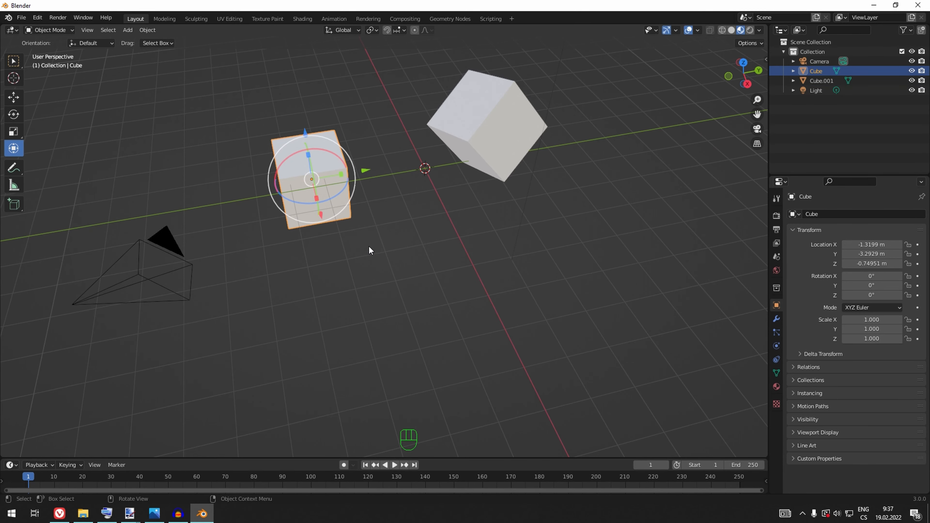
Try rotating the unrotated cube in the view plane and with trackball rotation, and cancel the rotation
{"action": "key", "text": "r"}
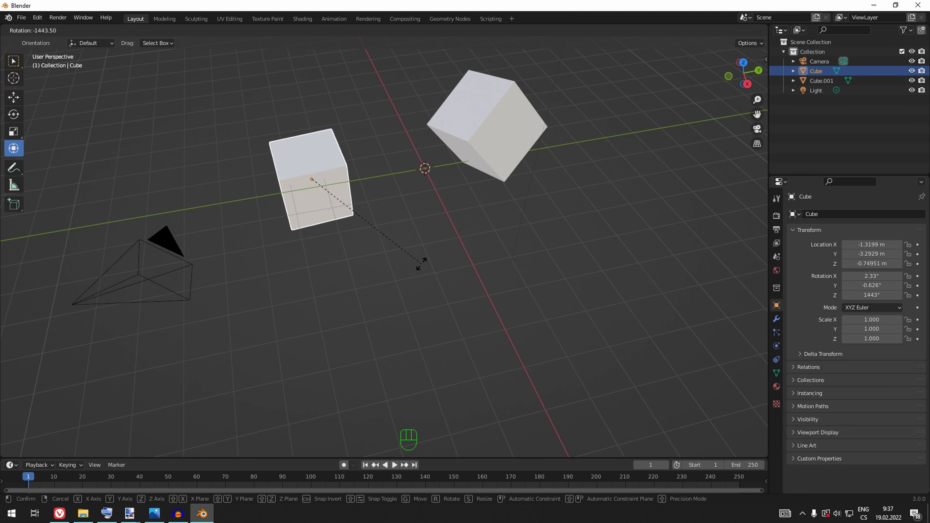
{"action": "key", "text": "r"}
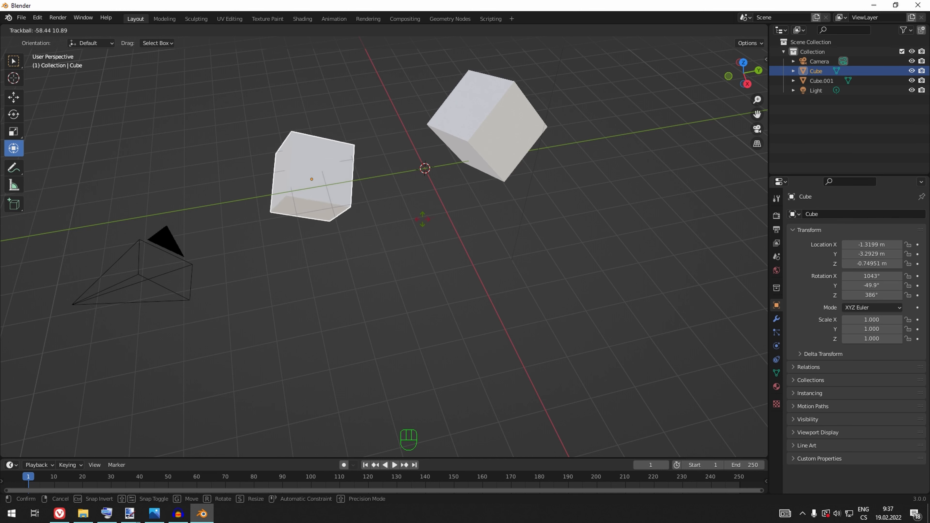
{"action": "key", "text": "Escape"}
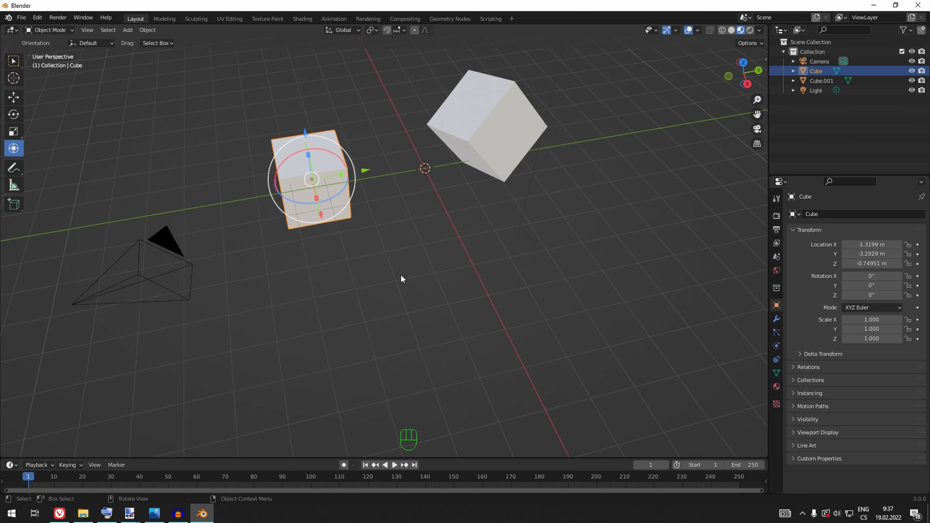
Search the operators for "scale", try Object Transform Scale on the unrotated cube, and cancel the scaling
{"action": "middle_click_drag", "start_coordinate": [400, 273], "coordinate": [354, 298]}
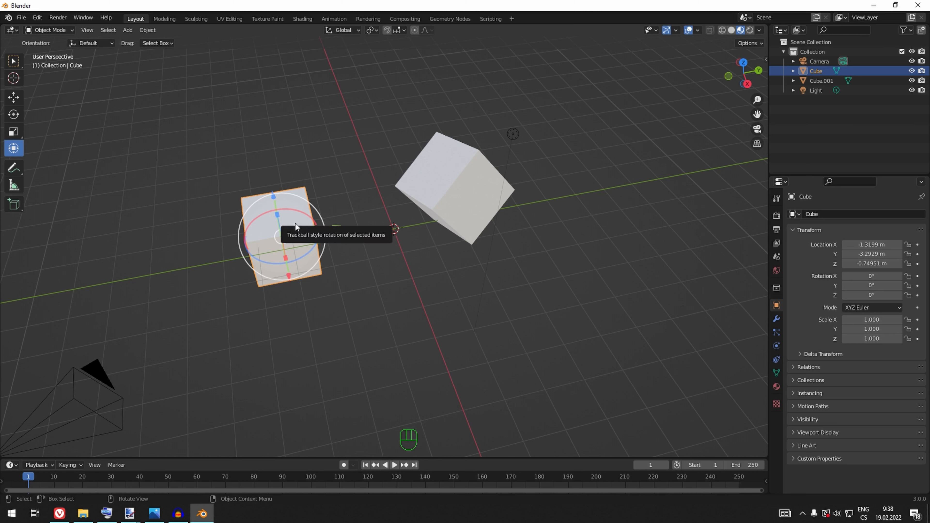
{"action": "key", "text": "F3"}
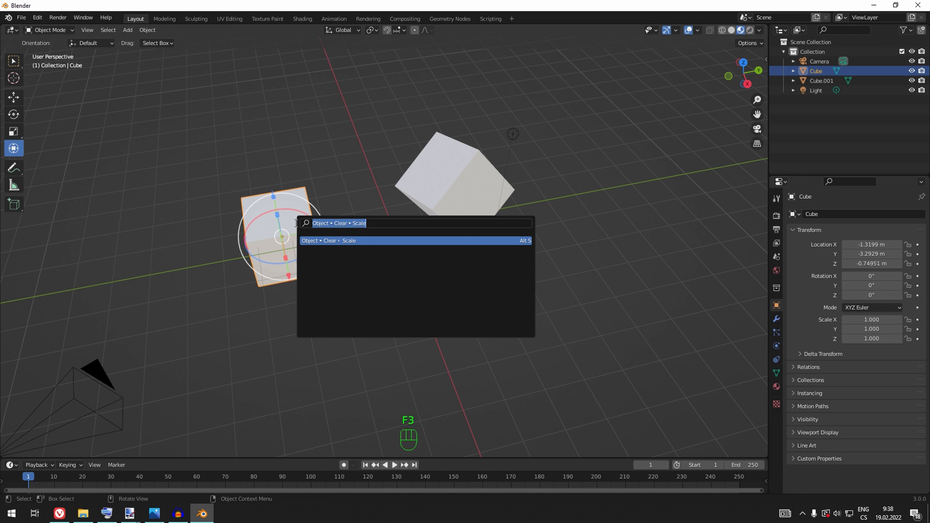
{"action": "type", "text": "scale"}
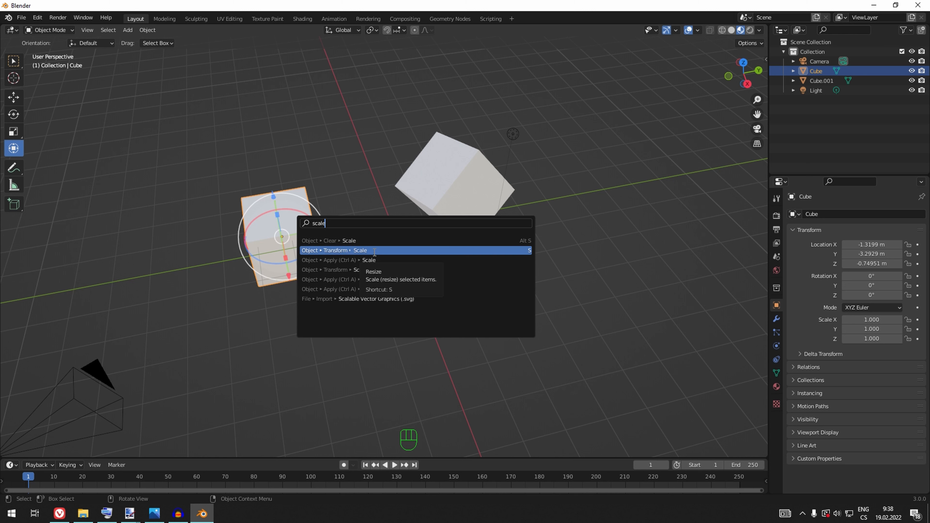
{"action": "left_click", "coordinate": [382, 250]}
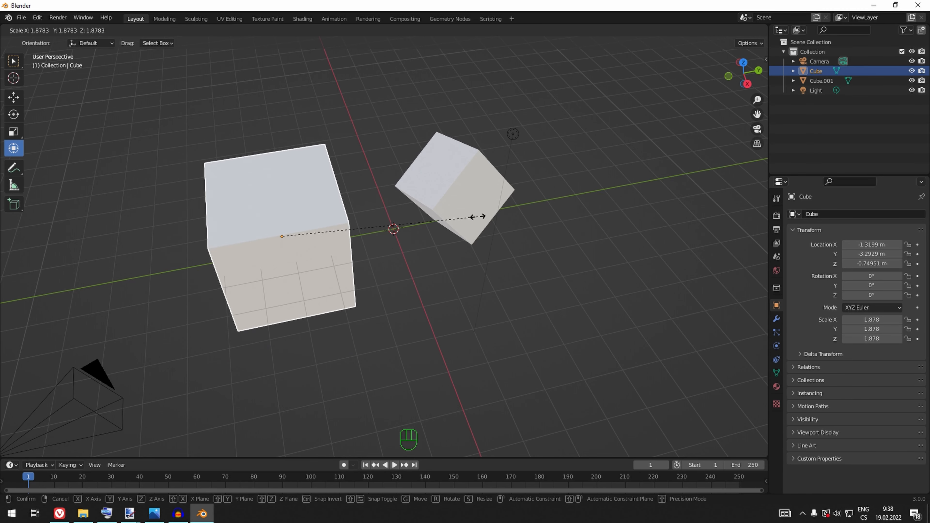
{"action": "key", "text": "Escape"}
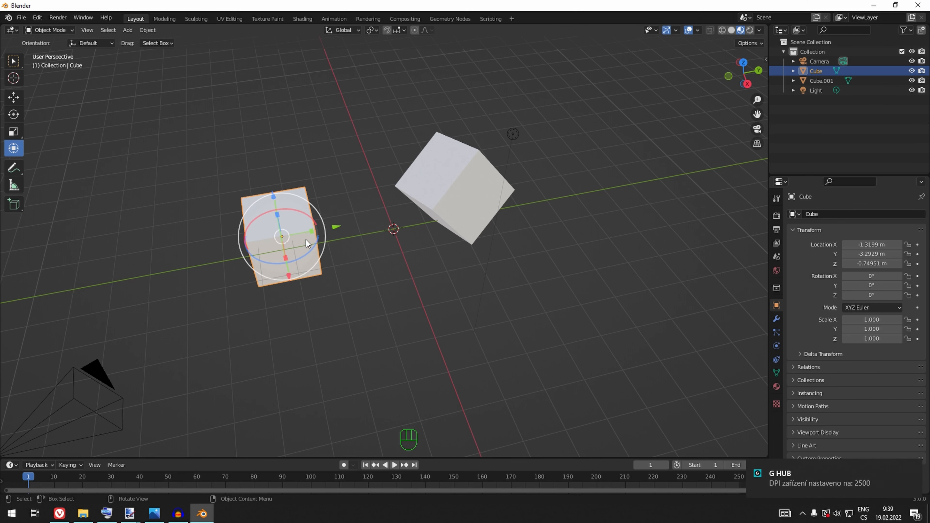
Try moving the unrotated cube freely at normal speed and in precision mode, and cancel the move
{"action": "scroll", "coordinate": [268, 255], "scroll_direction": "up", "scroll_amount": 2}
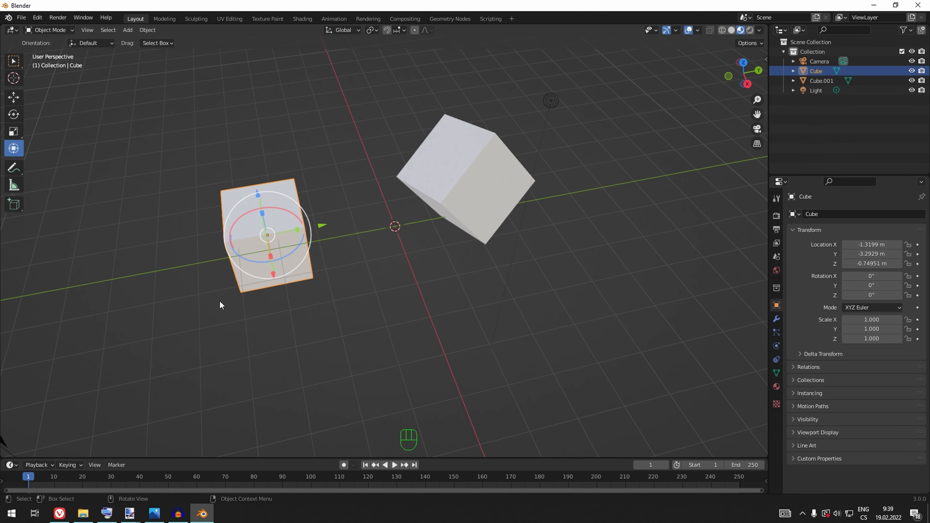
{"action": "middle_click_drag", "start_coordinate": [220, 305], "coordinate": [369, 269], "text": "shift"}
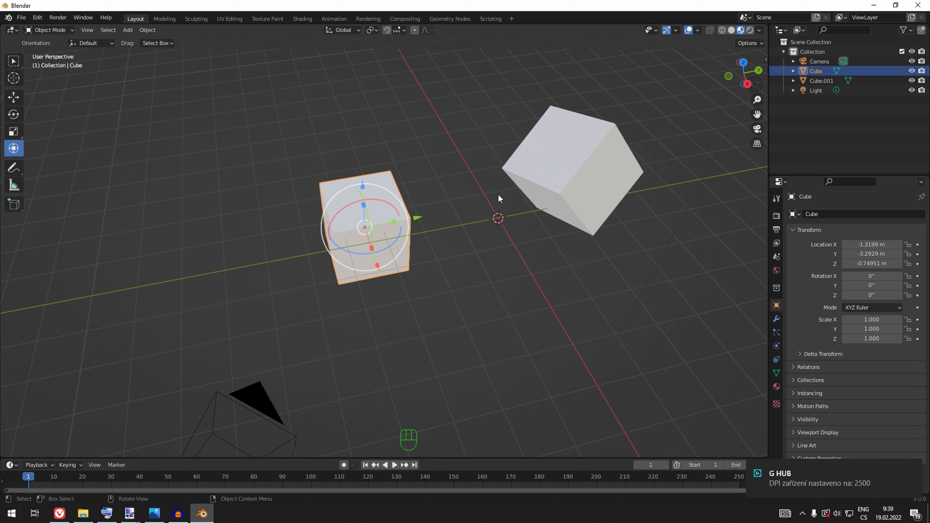
{"action": "key", "text": "g"}
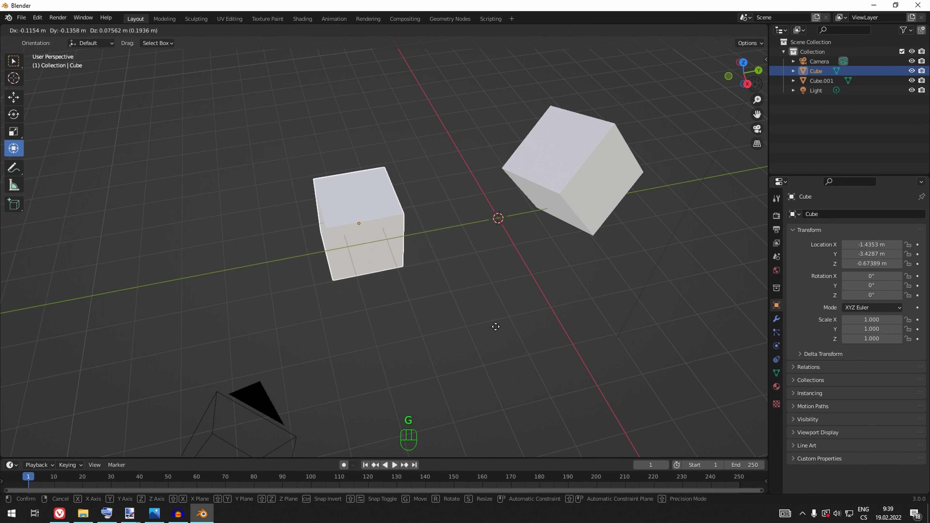
{"action": "key", "text": "shift"}
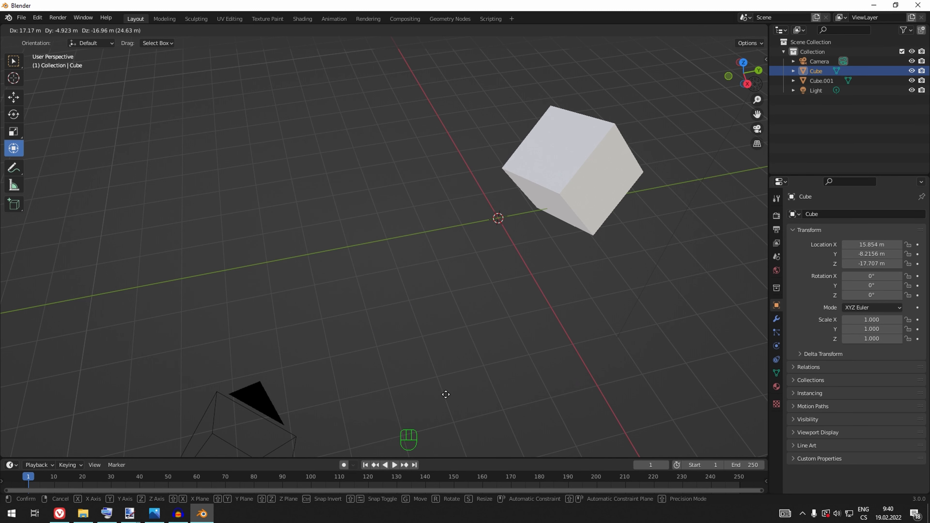
{"action": "key", "text": "Escape"}
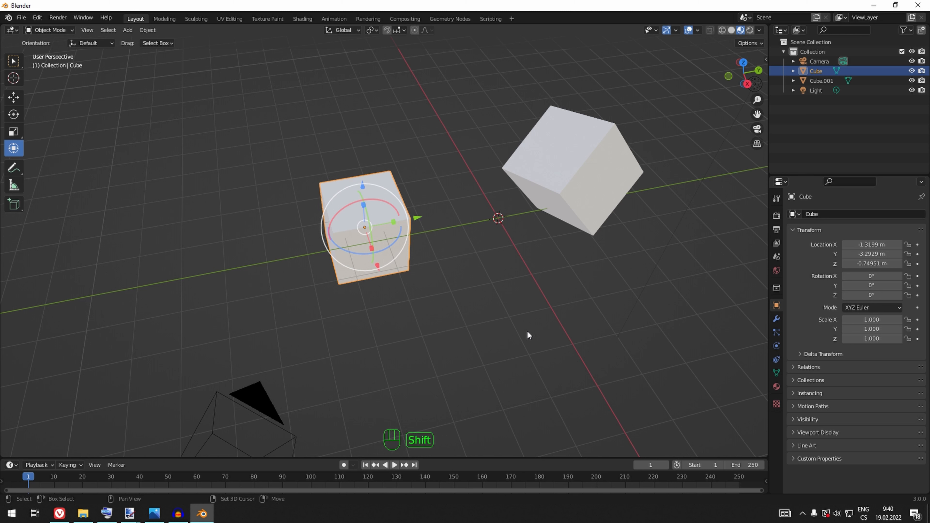
Duplicate the original unrotated cube twice as independent copies, placing one beside it and one behind it
{"action": "key", "text": "shift+d"}
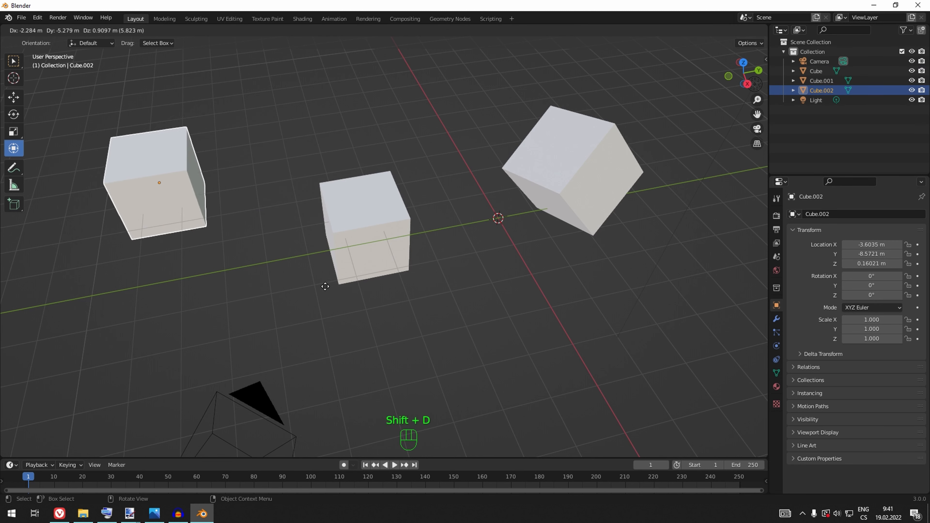
{"action": "left_click", "coordinate": [311, 270]}
{"action": "left_click", "coordinate": [385, 222]}
{"action": "key", "text": "shift+d"}
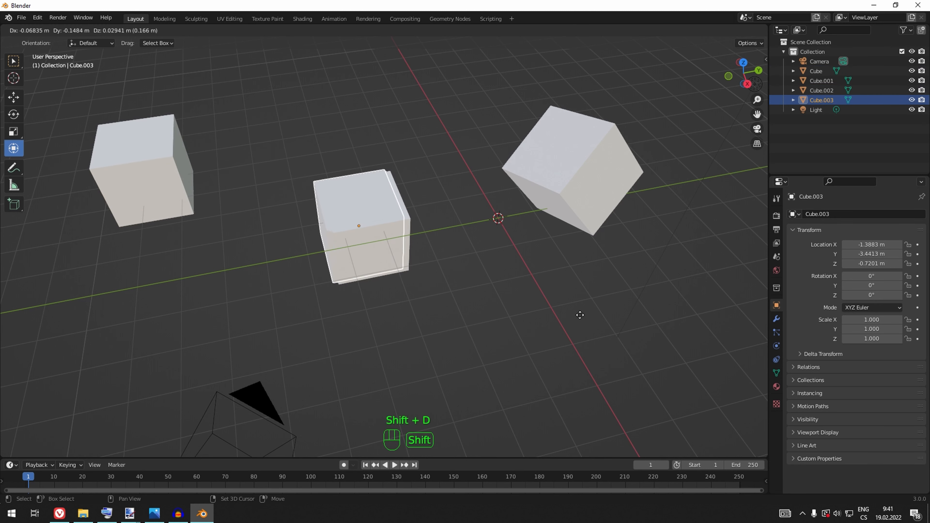
{"action": "left_click", "coordinate": [525, 211]}
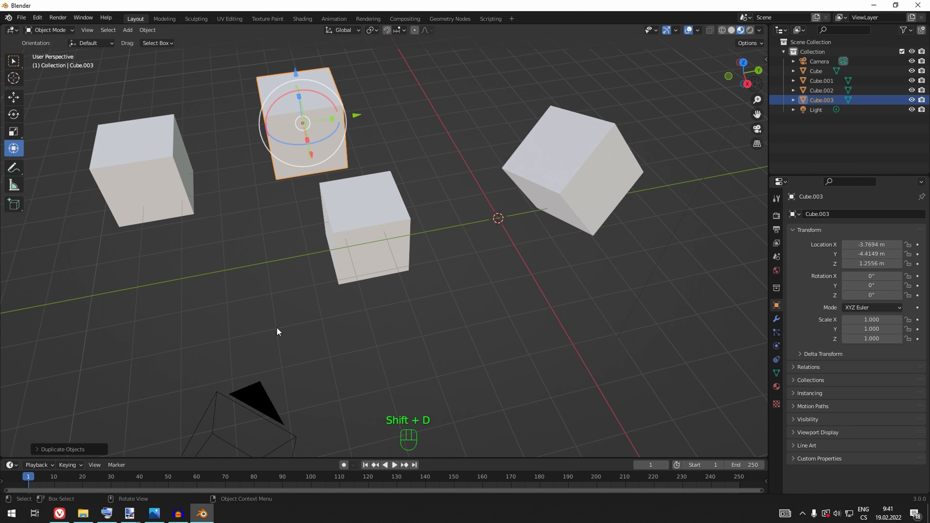
Create linked duplicates of the copy behind and of the original unrotated cube, placing both in front of the original
{"action": "key", "text": "alt+d"}
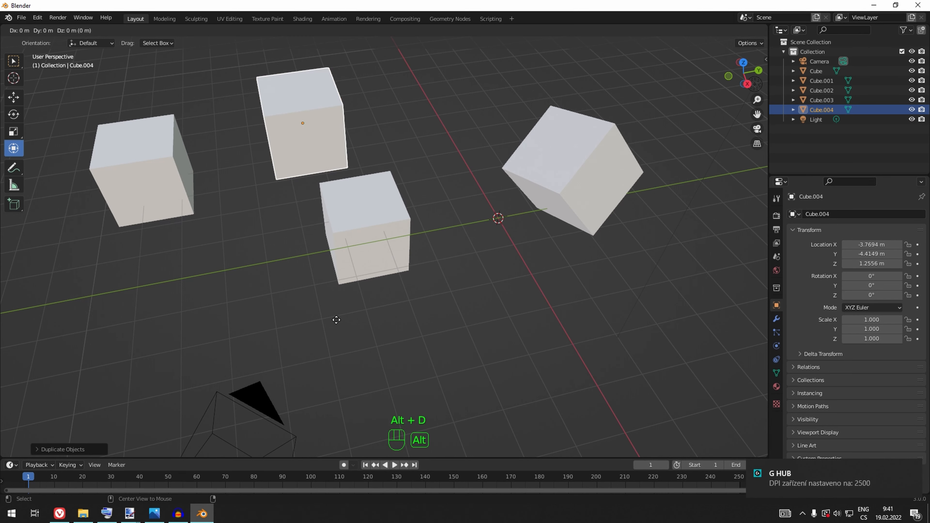
{"action": "left_click", "coordinate": [473, 104]}
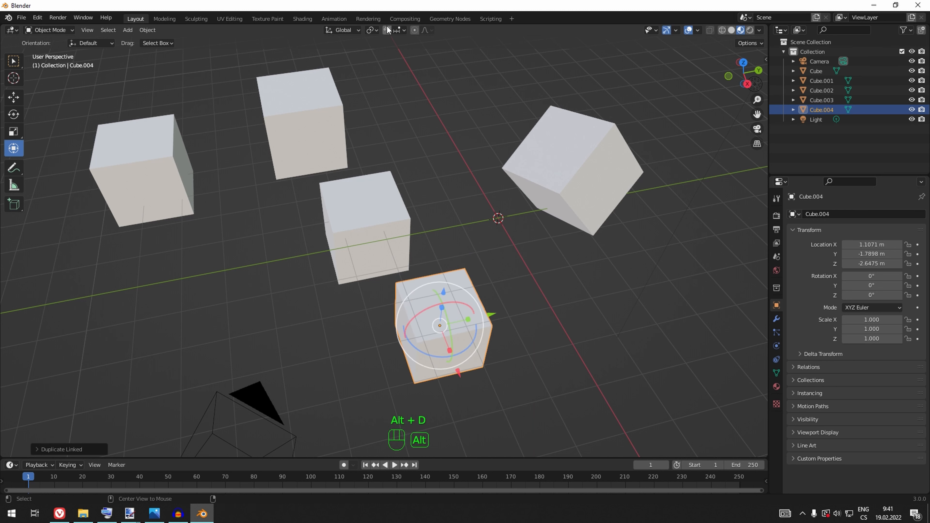
{"action": "left_click", "coordinate": [365, 231]}
{"action": "key", "text": "alt+d"}
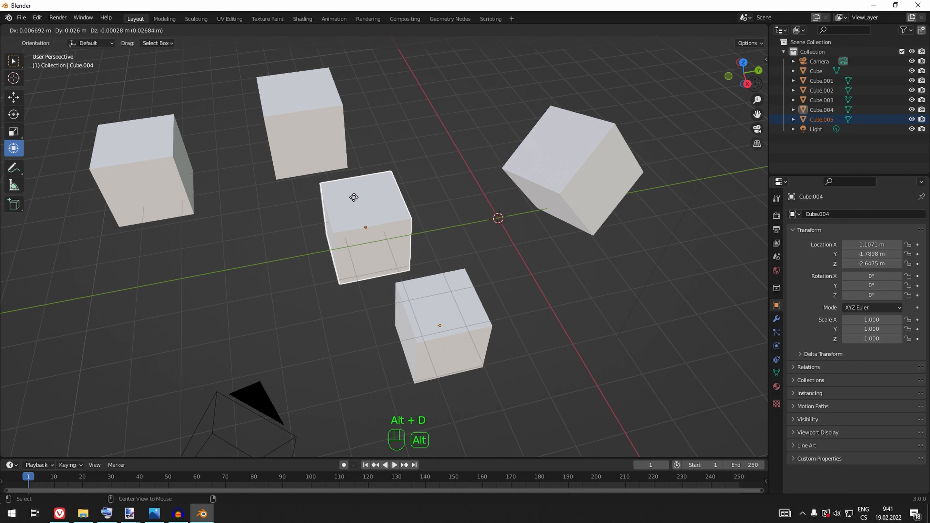
{"action": "left_click", "coordinate": [126, 313]}
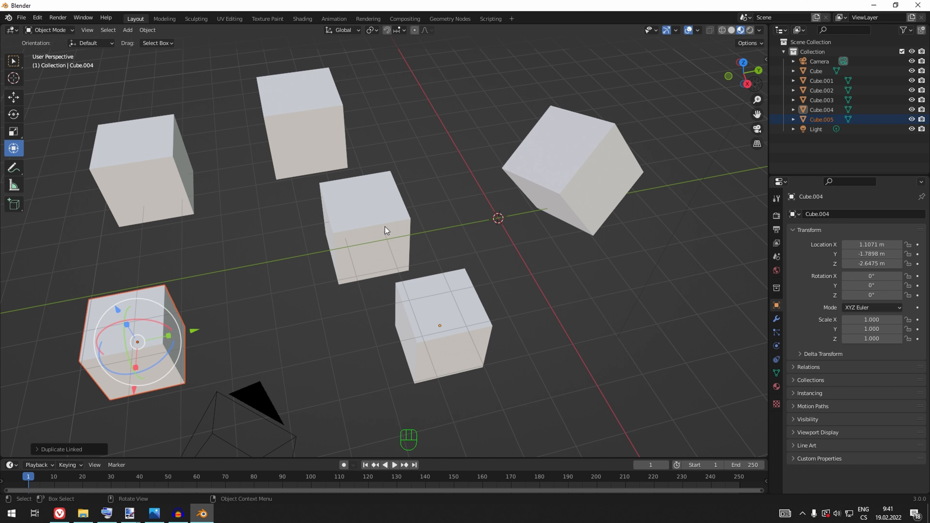
Hide Cube.003, the rotated cube, the original unrotated cube and Cube.004 one by one, and unhide Cube.004 and Cube.003 individually
{"action": "left_click", "coordinate": [323, 142]}
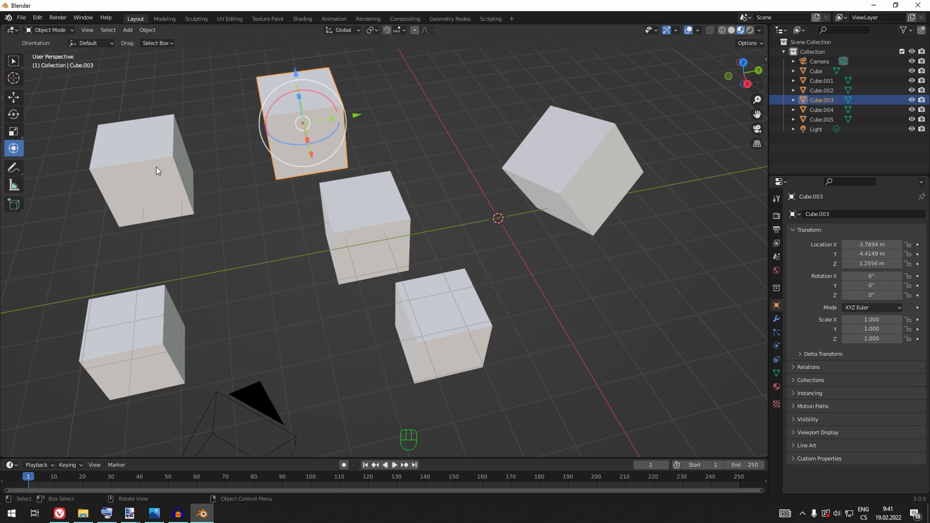
{"action": "key", "text": "h"}
{"action": "left_click", "coordinate": [568, 180]}
{"action": "key", "text": "h"}
{"action": "left_click", "coordinate": [388, 242]}
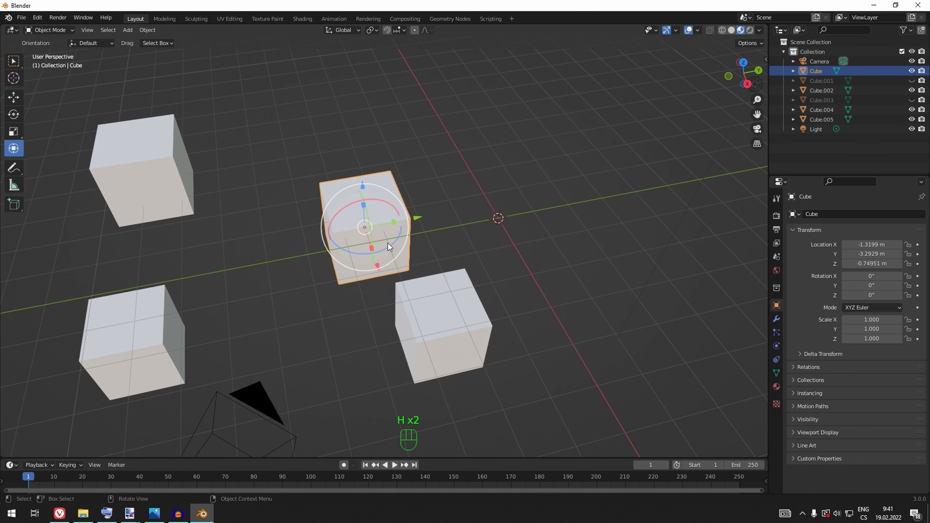
{"action": "key", "text": "h"}
{"action": "left_click", "coordinate": [437, 340]}
{"action": "key", "text": "h"}
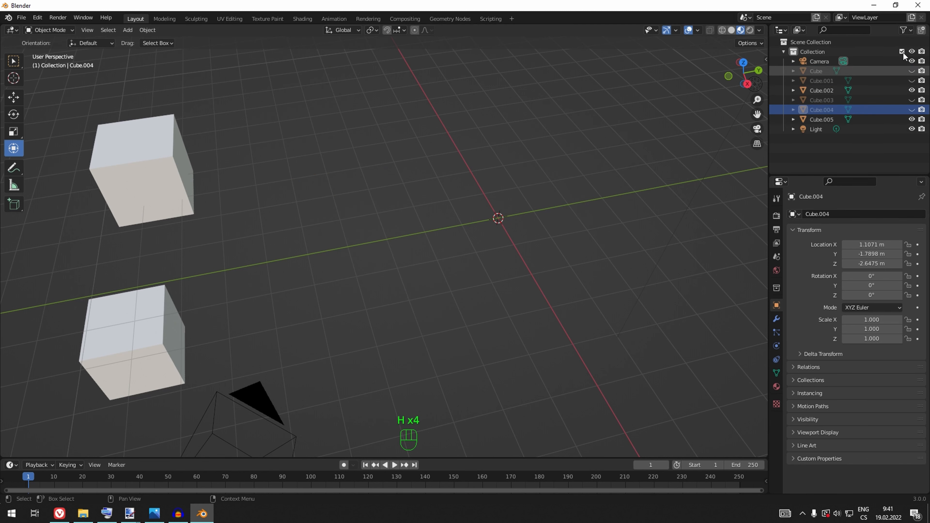
{"action": "left_click", "coordinate": [911, 109]}
{"action": "left_click", "coordinate": [911, 99]}
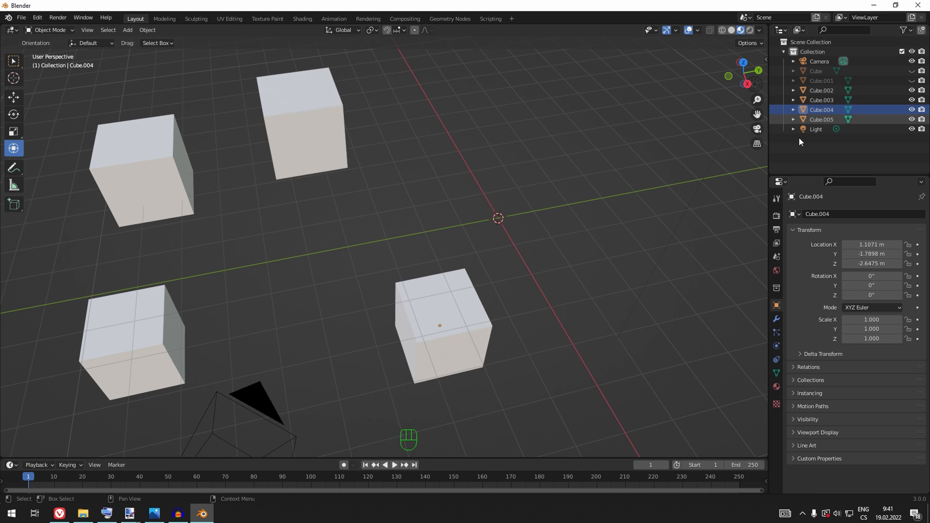
Hide Cube.004 and Cube.003 again, and reveal all hidden objects at once
{"action": "key", "text": "h"}
{"action": "left_click", "coordinate": [317, 114]}
{"action": "key", "text": "h"}
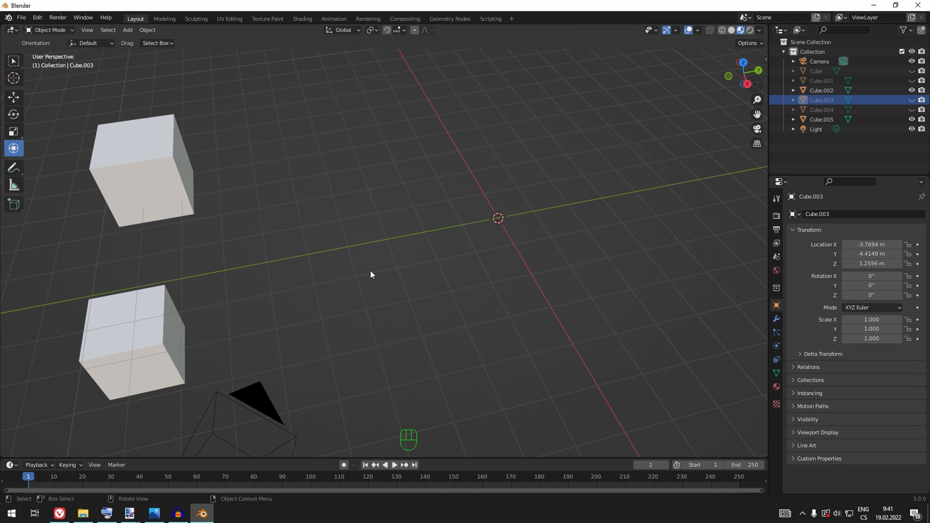
{"action": "key", "text": "alt+h"}
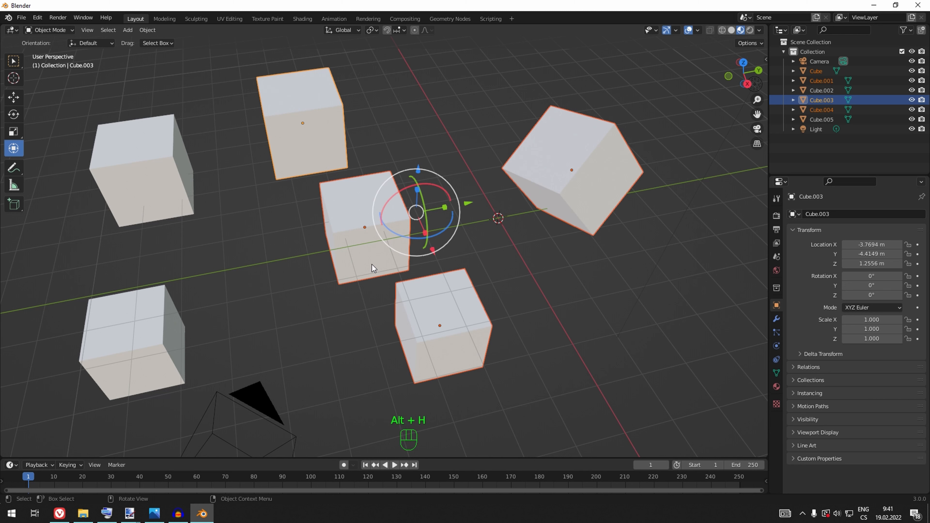
Hide the original unrotated cube, Cube.005, Cube.002 and Cube.004 one by one, and reveal all hidden objects
{"action": "left_click", "coordinate": [372, 265]}
{"action": "key", "text": "h"}
{"action": "left_click", "coordinate": [117, 340]}
{"action": "key", "text": "h"}
{"action": "left_click", "coordinate": [153, 182]}
{"action": "key", "text": "h"}
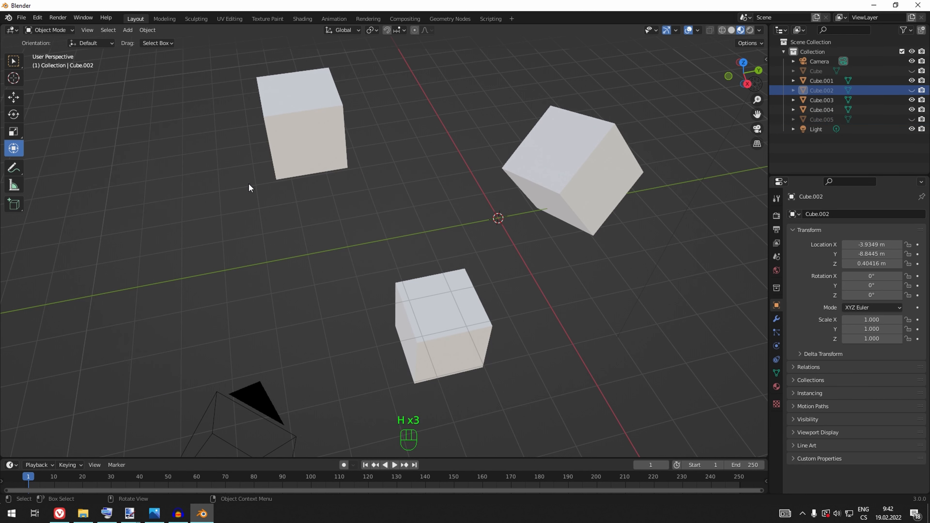
{"action": "left_click", "coordinate": [428, 315]}
{"action": "key", "text": "h"}
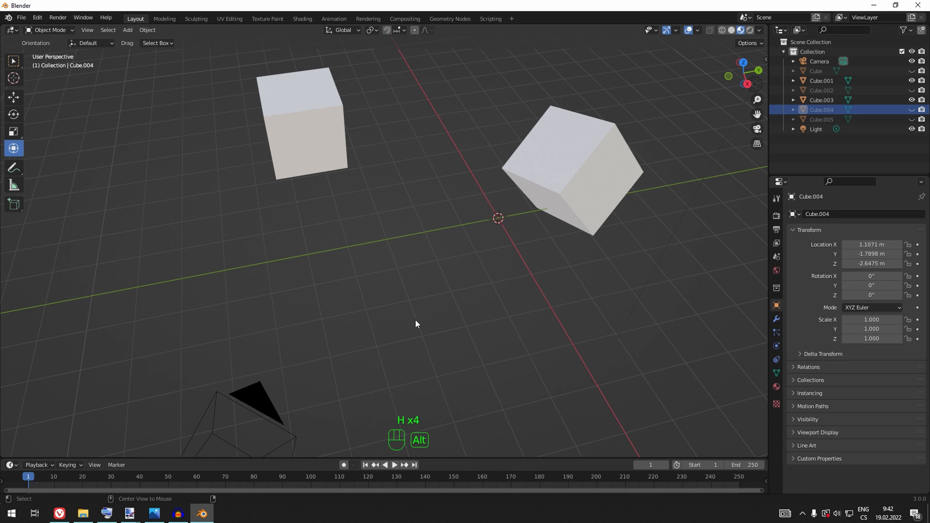
{"action": "key", "text": "alt+h"}
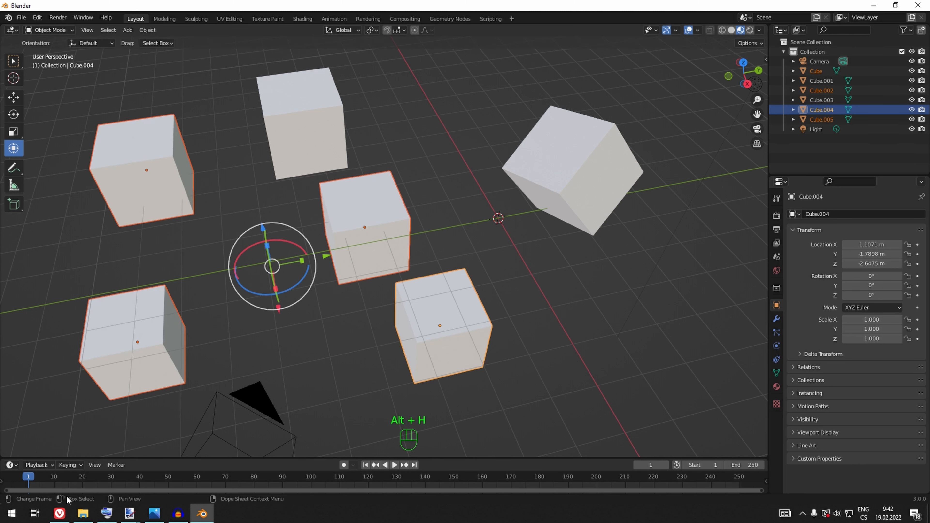
Isolate the original unrotated cube by hiding all unselected objects, and reveal everything again
{"action": "left_click", "coordinate": [363, 249]}
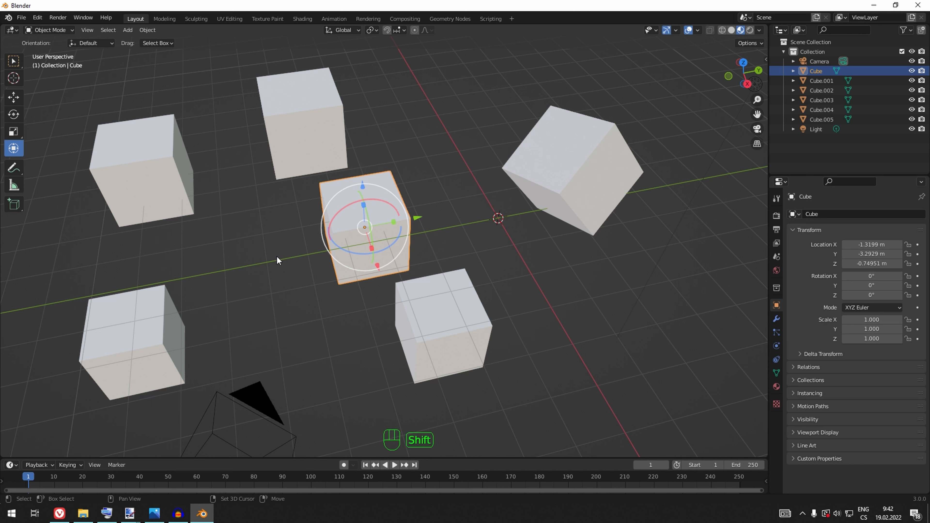
{"action": "key", "text": "shift+h"}
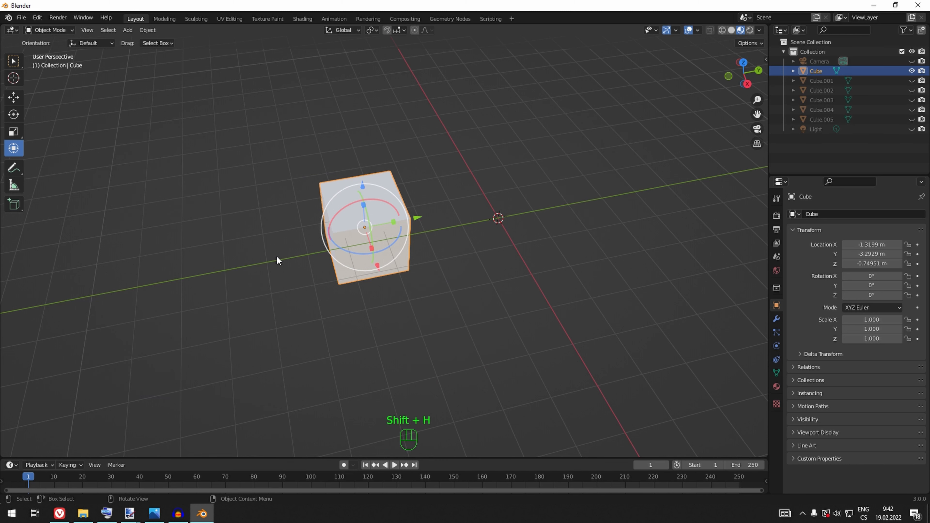
{"action": "key", "text": "alt+h"}
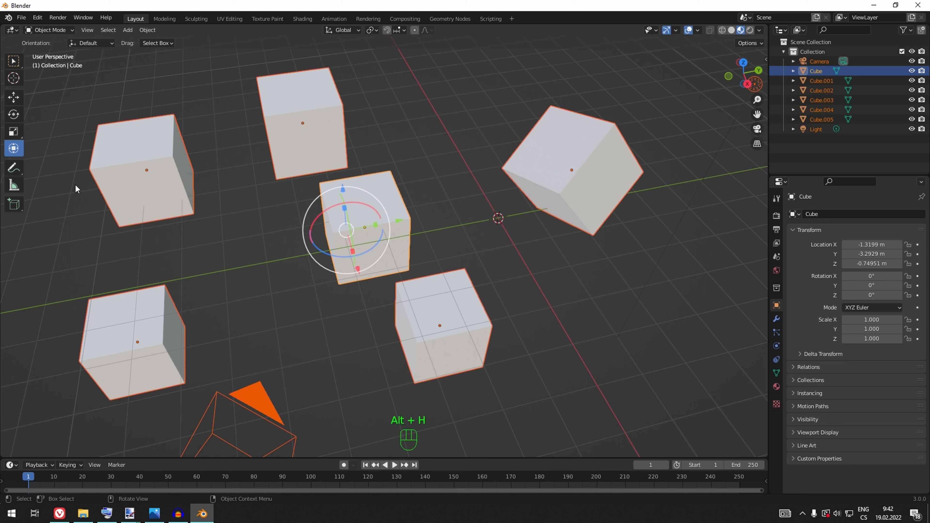
Isolate Cube.002 by hiding all unselected objects, and reveal everything again
{"action": "key", "text": "shift+h"}
{"action": "left_click", "coordinate": [157, 193]}
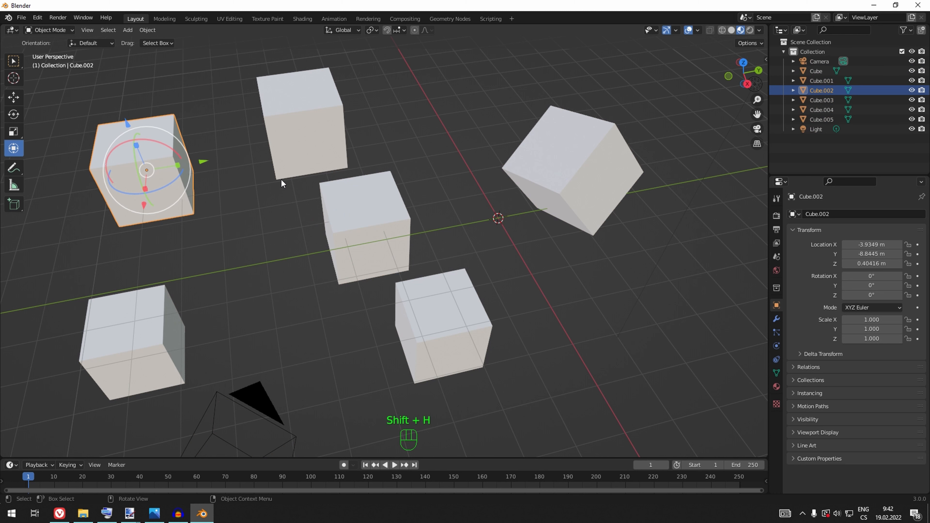
{"action": "key", "text": "shift+h"}
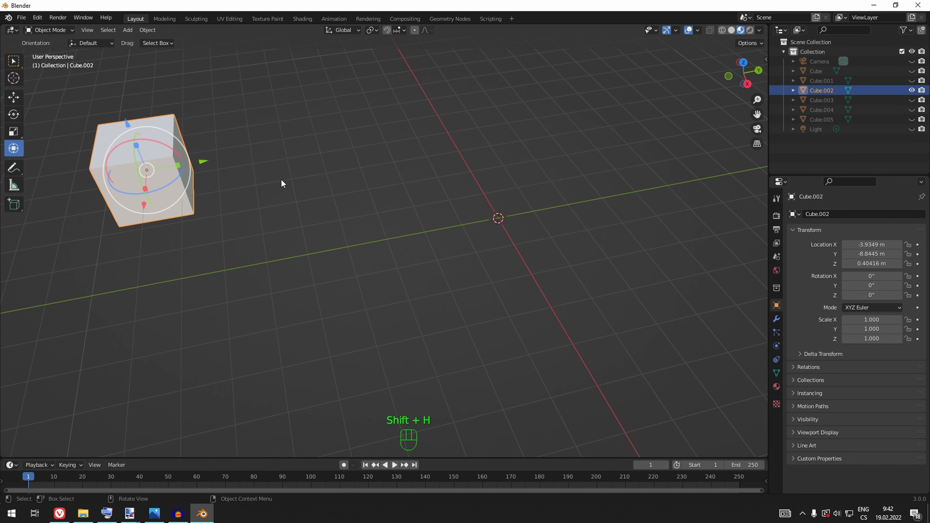
{"action": "middle_click_drag", "start_coordinate": [402, 204], "coordinate": [382, 213]}
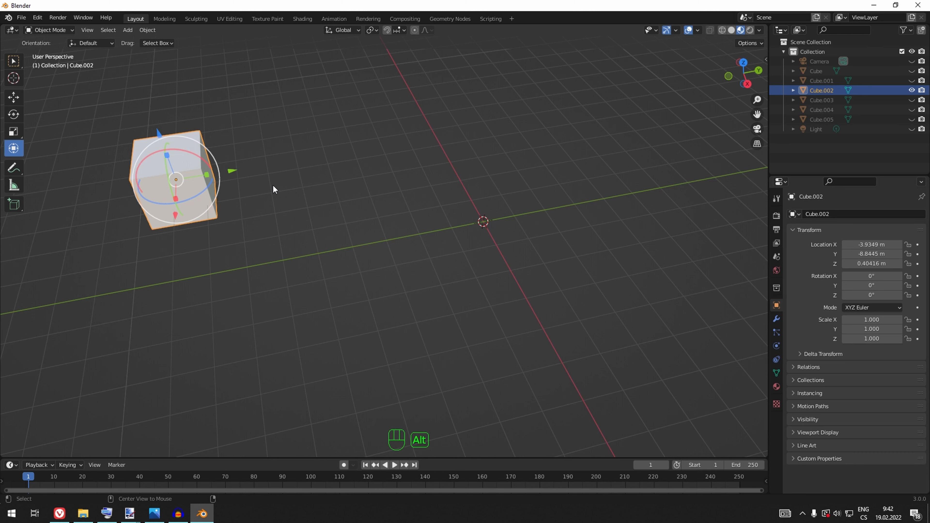
{"action": "key", "text": "alt+h"}
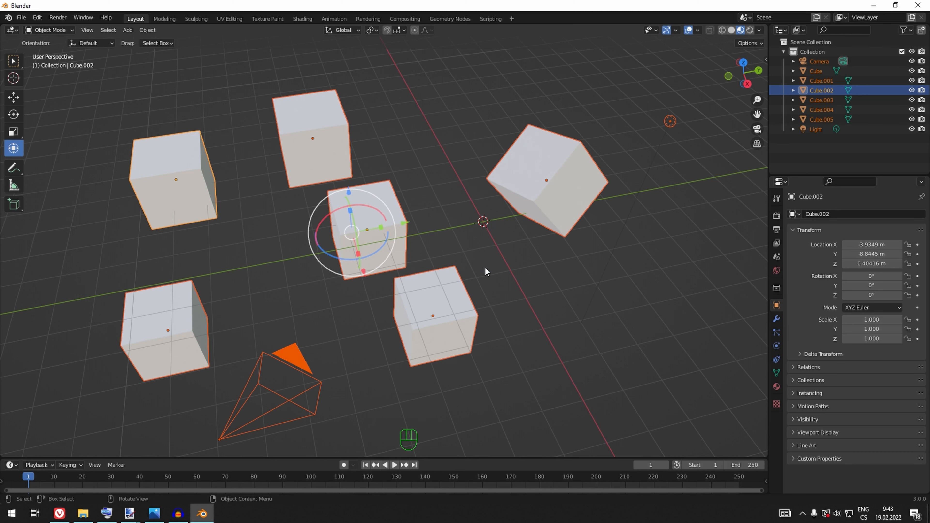
Draw several loose freehand annotation strokes across and between the cubes in the 3D view
{"action": "middle_click_drag", "start_coordinate": [485, 267], "coordinate": [468, 249]}
{"action": "key", "text": "d"}
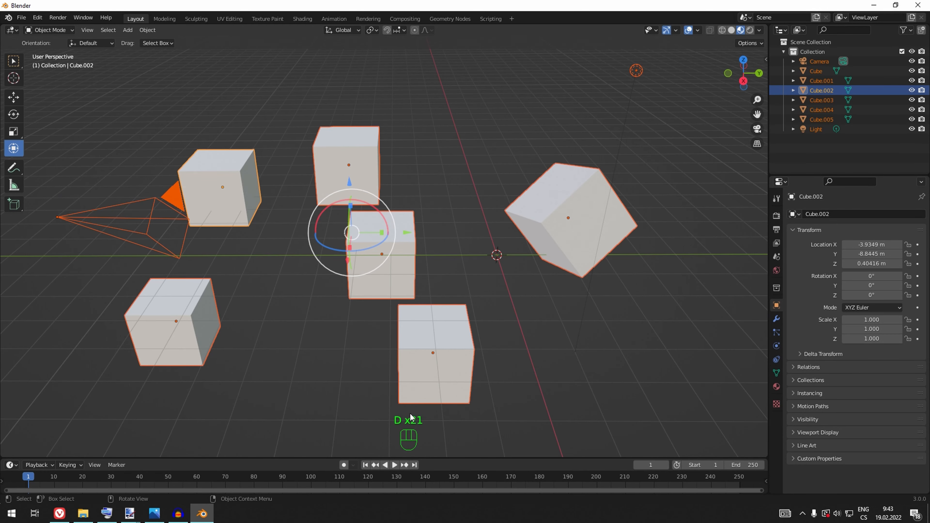
{"action": "mouse_move", "coordinate": [448, 239]}
{"action": "left_mouse_down"}
{"action": "mouse_move", "coordinate": [283, 305]}
{"action": "mouse_move", "coordinate": [347, 324]}
{"action": "mouse_move", "coordinate": [324, 361]}
{"action": "left_mouse_up"}
{"action": "left_click_drag", "start_coordinate": [214, 353], "coordinate": [221, 290]}
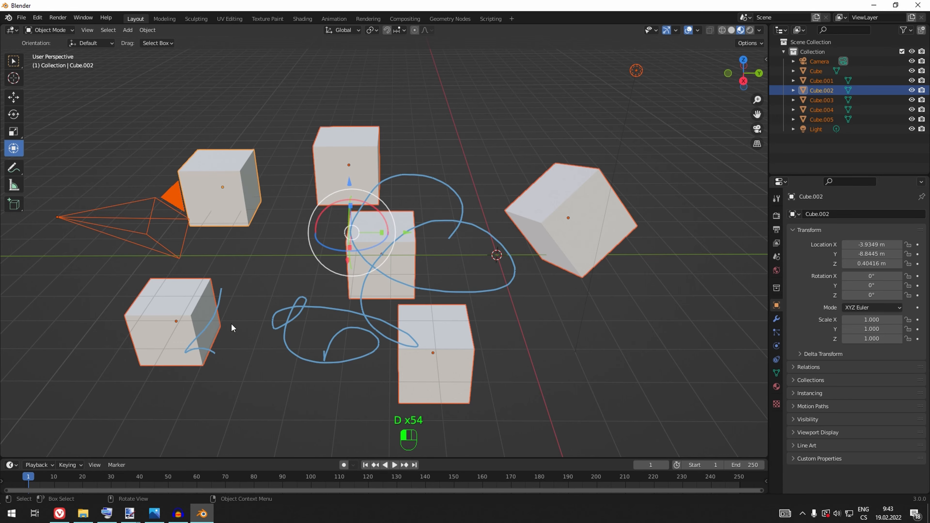
{"action": "left_click", "coordinate": [244, 264]}
{"action": "left_click_drag", "start_coordinate": [200, 218], "coordinate": [280, 244]}
{"action": "left_click_drag", "start_coordinate": [283, 153], "coordinate": [221, 189]}
{"action": "left_click_drag", "start_coordinate": [213, 140], "coordinate": [385, 136]}
Erase the freehand annotation strokes and switch to the Select Box tool
{"action": "mouse_move", "coordinate": [385, 195]}
{"action": "middle_mouse_down"}
{"action": "mouse_move", "coordinate": [327, 201]}
{"action": "mouse_move", "coordinate": [243, 184]}
{"action": "mouse_move", "coordinate": [317, 230]}
{"action": "mouse_move", "coordinate": [494, 223]}
{"action": "mouse_move", "coordinate": [501, 177]}
{"action": "mouse_move", "coordinate": [509, 188]}
{"action": "middle_mouse_up"}
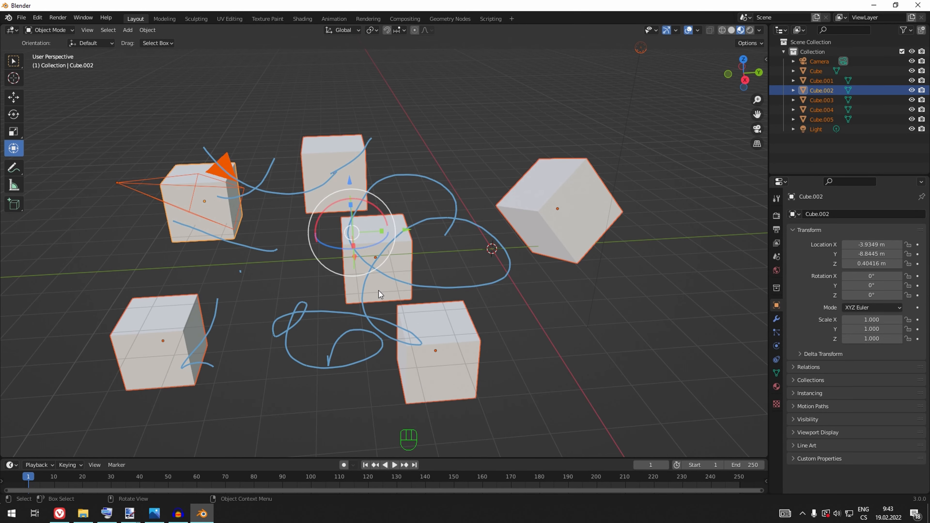
{"action": "key", "text": "d"}
{"action": "mouse_move", "coordinate": [219, 287]}
{"action": "right_mouse_down"}
{"action": "mouse_move", "coordinate": [207, 316]}
{"action": "mouse_move", "coordinate": [245, 366]}
{"action": "mouse_move", "coordinate": [307, 322]}
{"action": "mouse_move", "coordinate": [311, 365]}
{"action": "mouse_move", "coordinate": [384, 332]}
{"action": "mouse_move", "coordinate": [357, 366]}
{"action": "mouse_move", "coordinate": [508, 265]}
{"action": "mouse_move", "coordinate": [446, 272]}
{"action": "mouse_move", "coordinate": [441, 205]}
{"action": "mouse_move", "coordinate": [339, 168]}
{"action": "mouse_move", "coordinate": [200, 149]}
{"action": "mouse_move", "coordinate": [300, 270]}
{"action": "right_mouse_up"}
{"action": "key", "text": "w"}
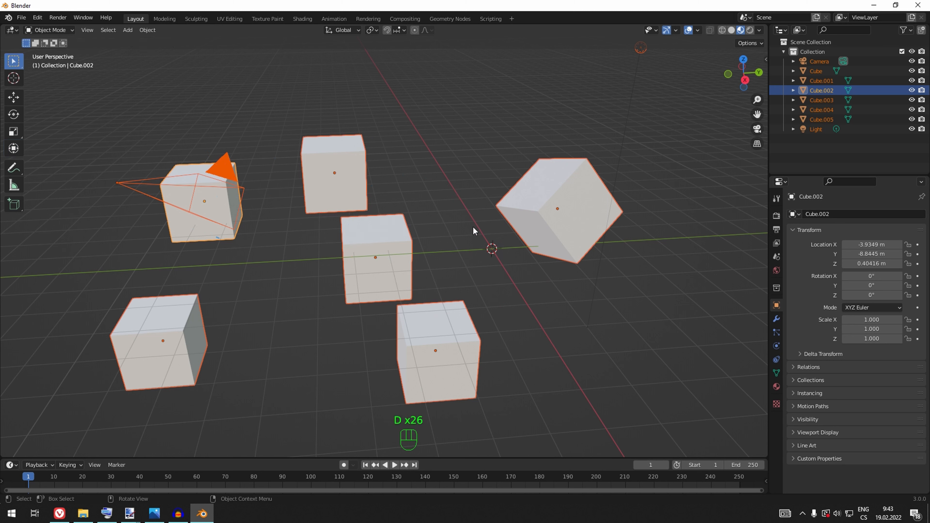
Draw three short annotation strokes around the original unrotated cube, handwrite "cube" across Cube.004, and erase these annotations
{"action": "left_click_drag", "start_coordinate": [467, 220], "coordinate": [401, 289]}
{"action": "mouse_move", "coordinate": [392, 229]}
{"action": "left_mouse_down"}
{"action": "mouse_move", "coordinate": [352, 273]}
{"action": "mouse_move", "coordinate": [366, 301]}
{"action": "left_mouse_up"}
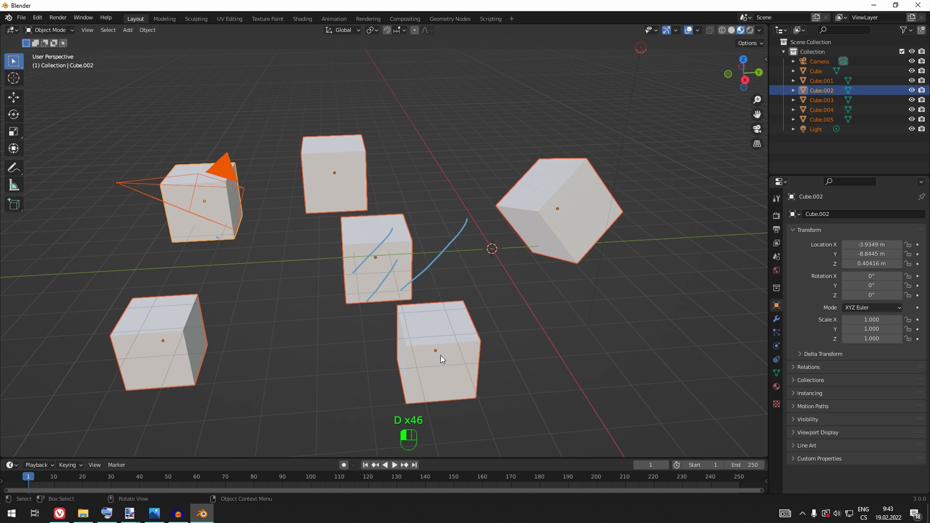
{"action": "mouse_move", "coordinate": [444, 322]}
{"action": "left_mouse_down"}
{"action": "mouse_move", "coordinate": [424, 331]}
{"action": "mouse_move", "coordinate": [465, 349]}
{"action": "left_mouse_up"}
{"action": "left_click_drag", "start_coordinate": [475, 318], "coordinate": [518, 359]}
{"action": "mouse_move", "coordinate": [527, 285]}
{"action": "left_mouse_down"}
{"action": "mouse_move", "coordinate": [525, 333]}
{"action": "mouse_move", "coordinate": [594, 359]}
{"action": "left_mouse_up"}
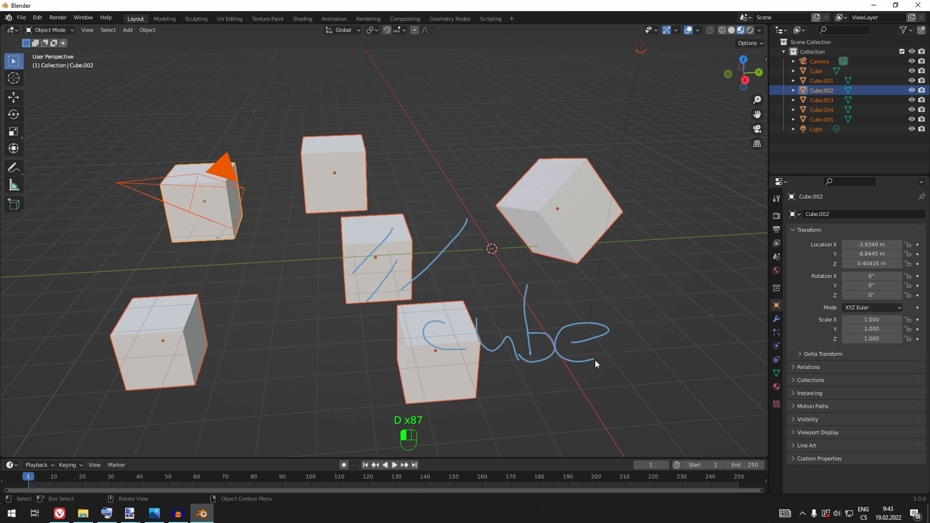
{"action": "mouse_move", "coordinate": [439, 271]}
{"action": "right_mouse_down"}
{"action": "mouse_move", "coordinate": [428, 264]}
{"action": "mouse_move", "coordinate": [375, 278]}
{"action": "mouse_move", "coordinate": [393, 325]}
{"action": "mouse_move", "coordinate": [379, 323]}
{"action": "mouse_move", "coordinate": [517, 295]}
{"action": "mouse_move", "coordinate": [571, 321]}
{"action": "mouse_move", "coordinate": [602, 318]}
{"action": "right_mouse_up"}
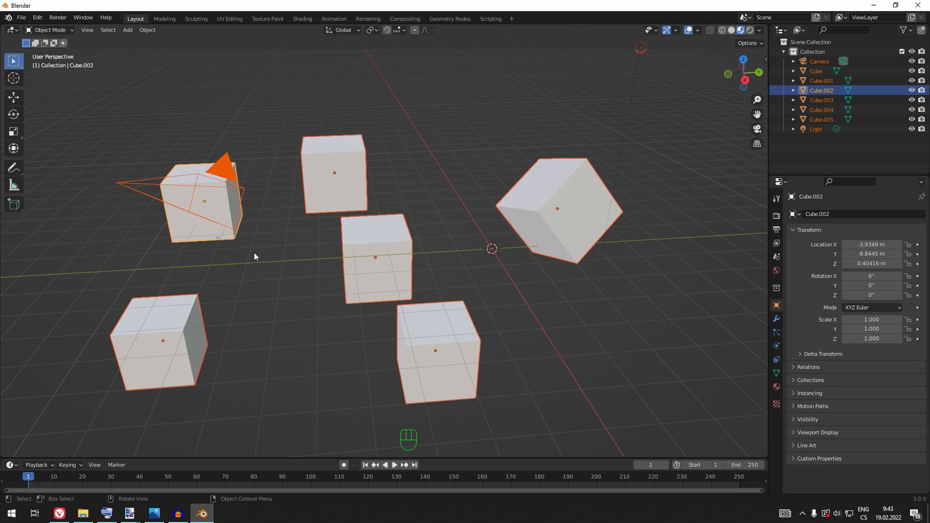
Open the Quick Favorites menu to examine its entries, and close it
{"action": "key", "text": "q"}
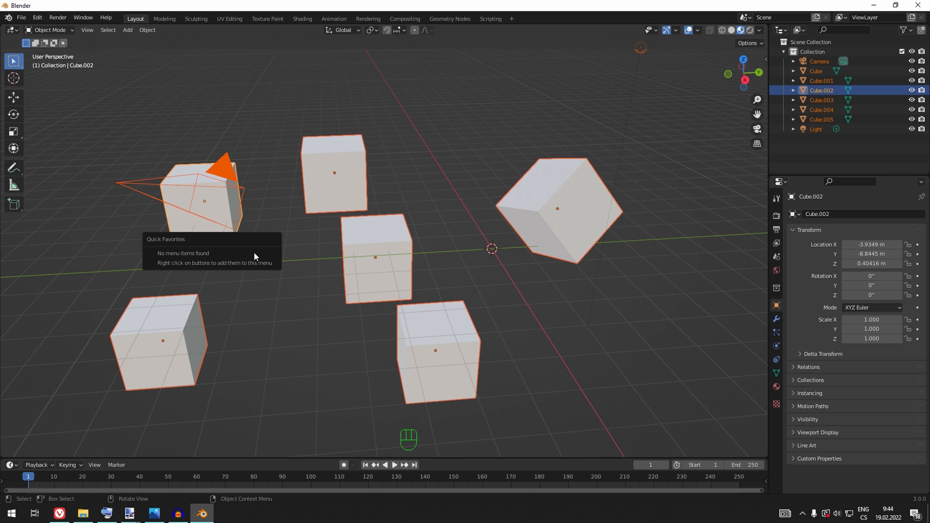
{"action": "key", "text": "Escape"}
{"action": "key", "text": "q"}
{"action": "key", "text": "q"}
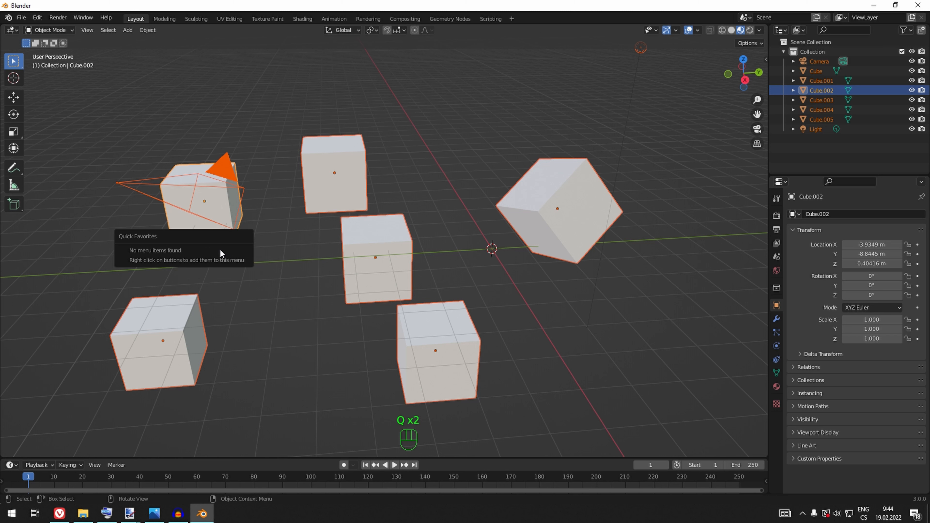
{"action": "right_click", "coordinate": [256, 133]}
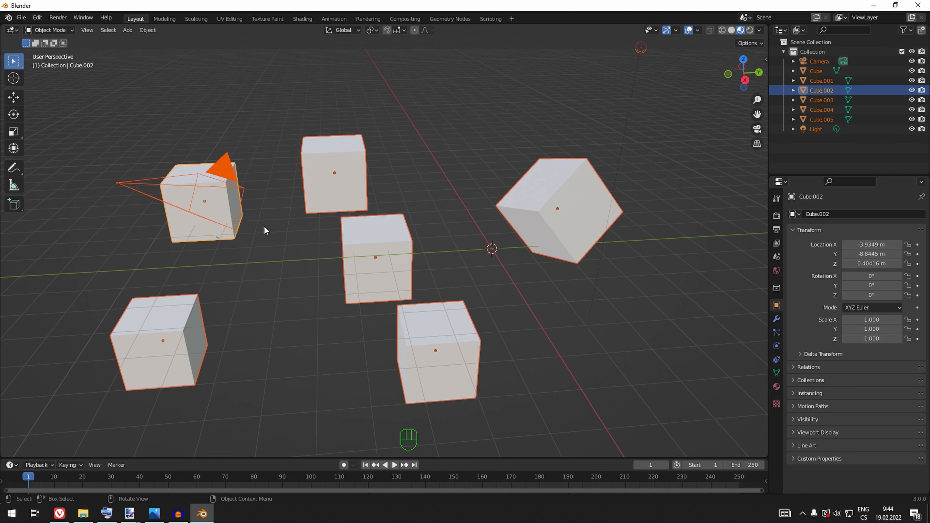
Try to add the Circle mesh command to Quick Favorites
{"action": "key", "text": "shift+a"}
{"action": "mouse_move", "coordinate": [306, 246]}
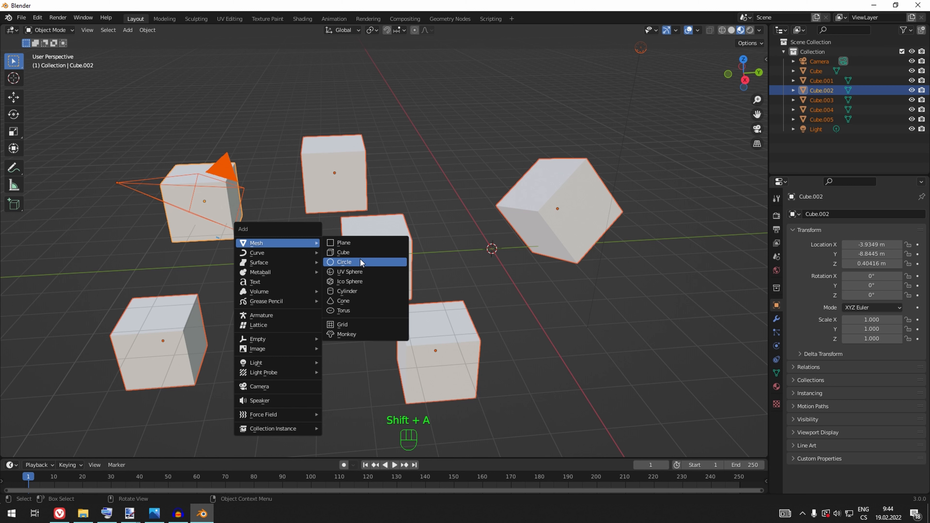
{"action": "right_click", "coordinate": [348, 265]}
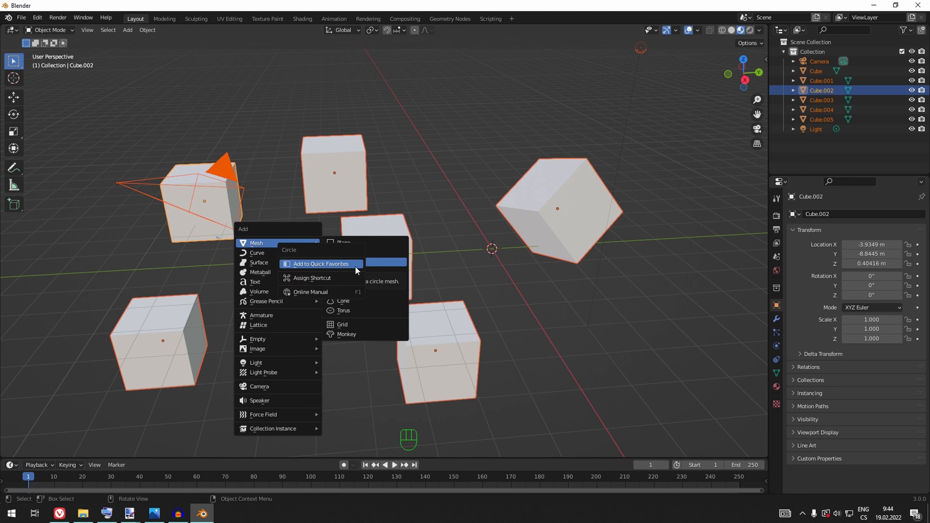
{"action": "left_click", "coordinate": [319, 264]}
{"action": "key", "text": "q"}
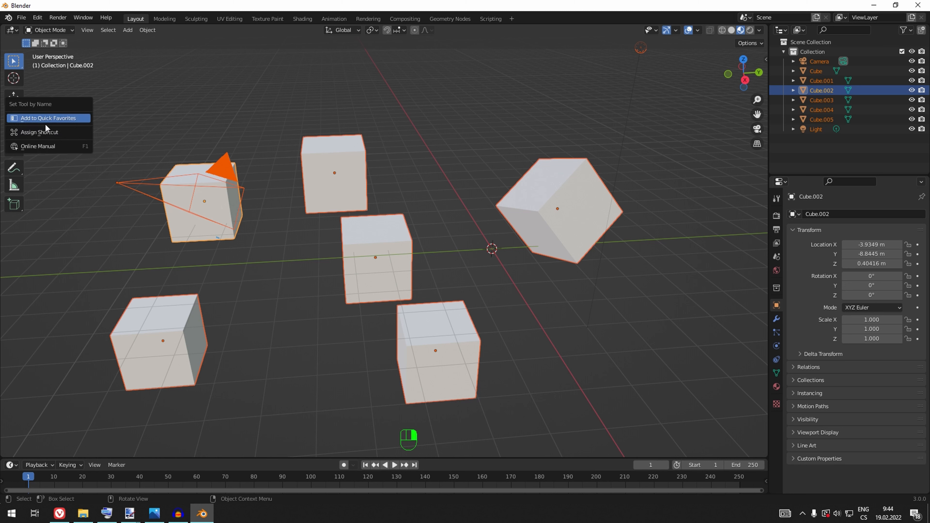
Try to add the Render Audio command to Quick Favorites
{"action": "left_click", "coordinate": [57, 18]}
{"action": "right_click", "coordinate": [87, 54]}
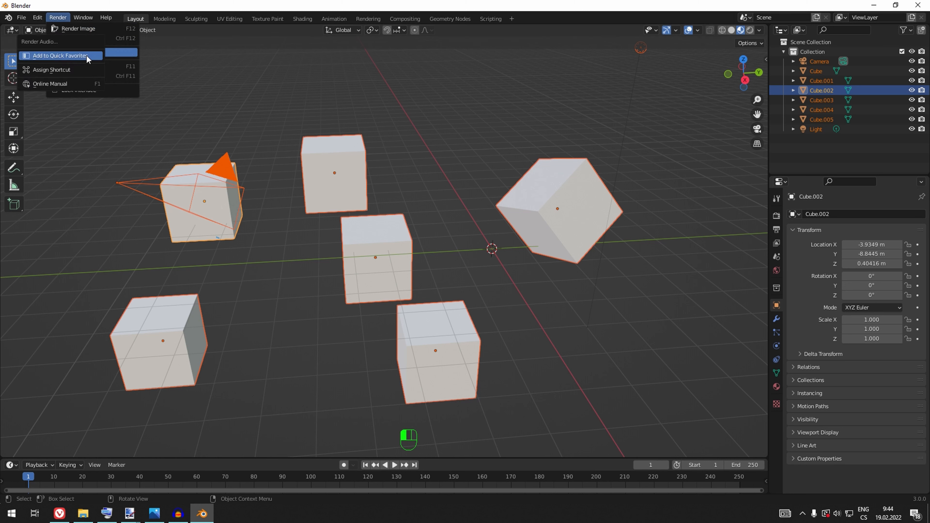
{"action": "left_click", "coordinate": [76, 56]}
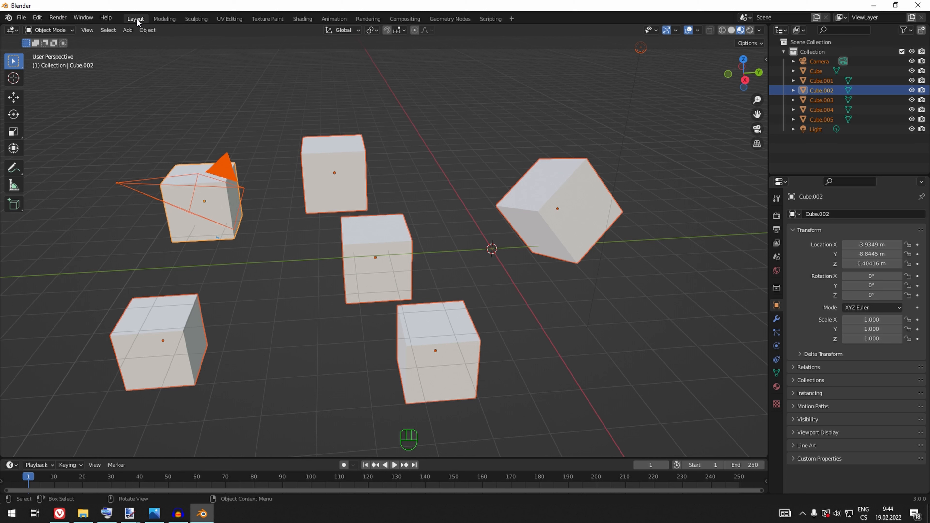
Try to add the Immediate Children option of Select Grouped to Quick Favorites, and check the Quick Favorites menu
{"action": "left_click", "coordinate": [115, 32]}
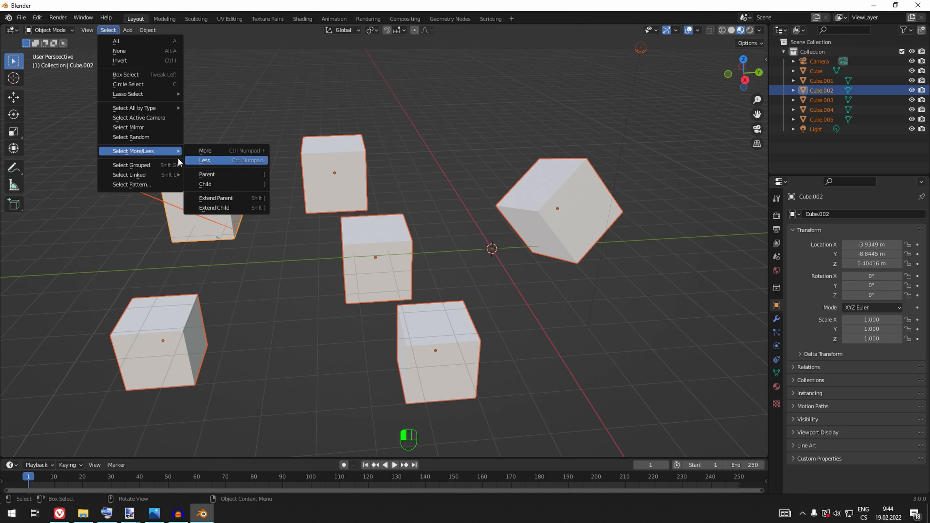
{"action": "mouse_move", "coordinate": [131, 169]}
{"action": "right_click", "coordinate": [221, 175]}
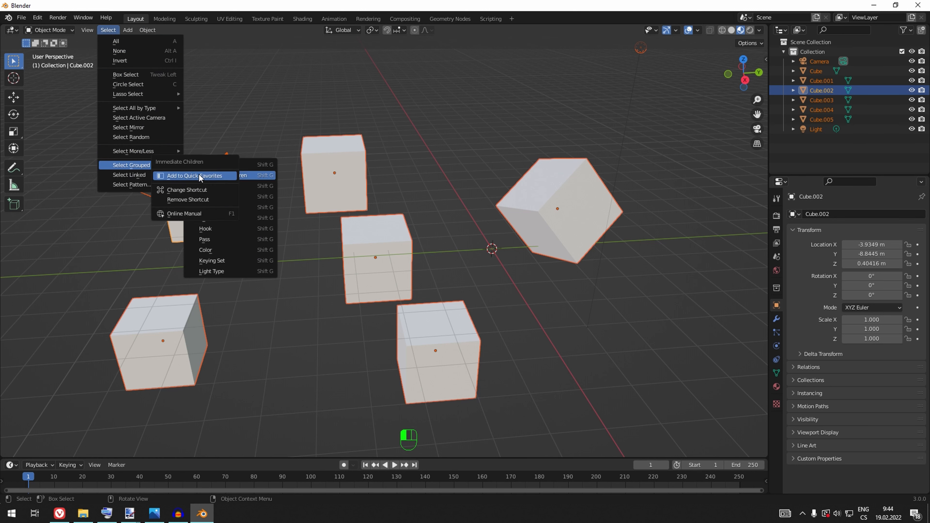
{"action": "left_click", "coordinate": [228, 176]}
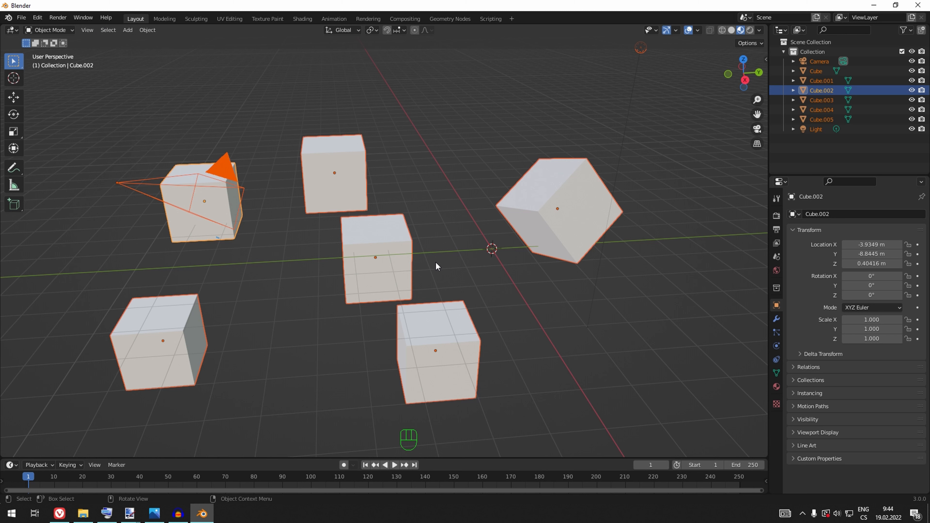
{"action": "key", "text": "q"}
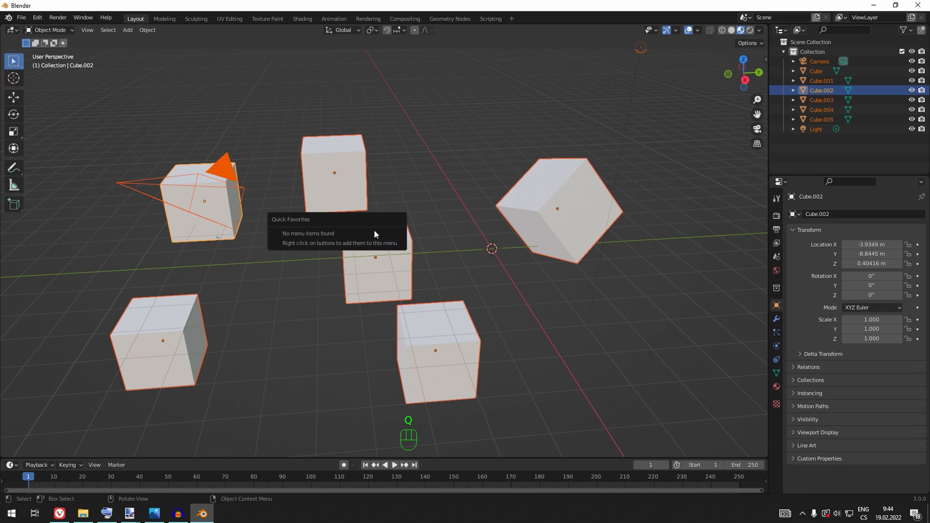